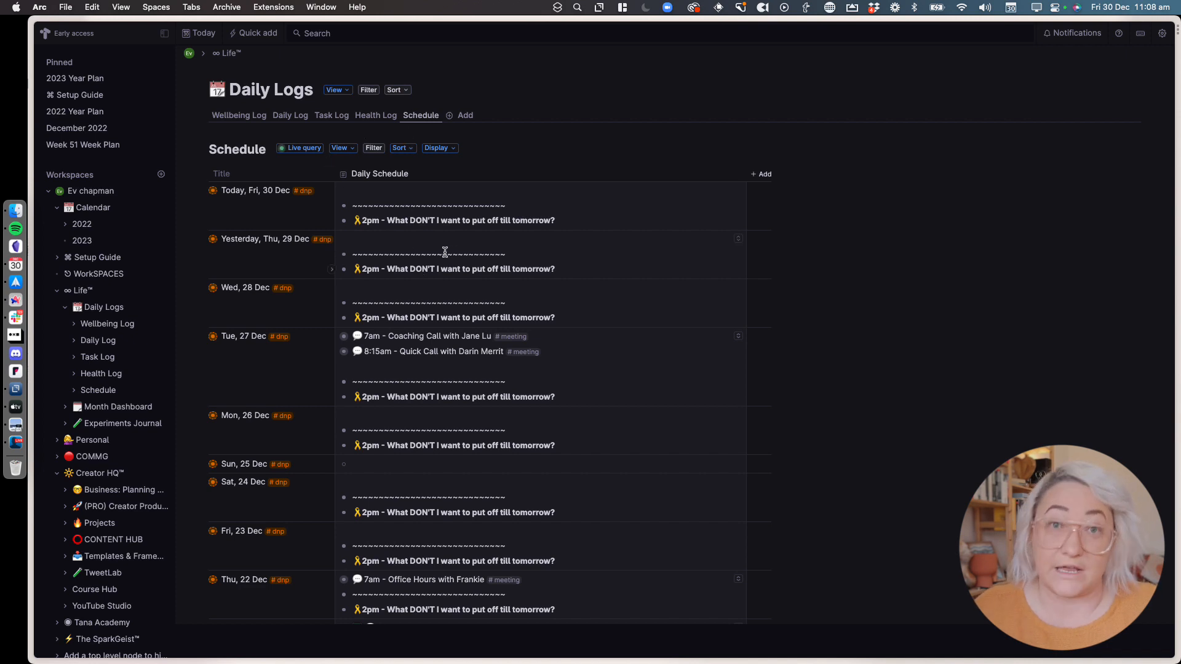
# View the Health Log in Daily Logs.
pyautogui.click(373, 117)
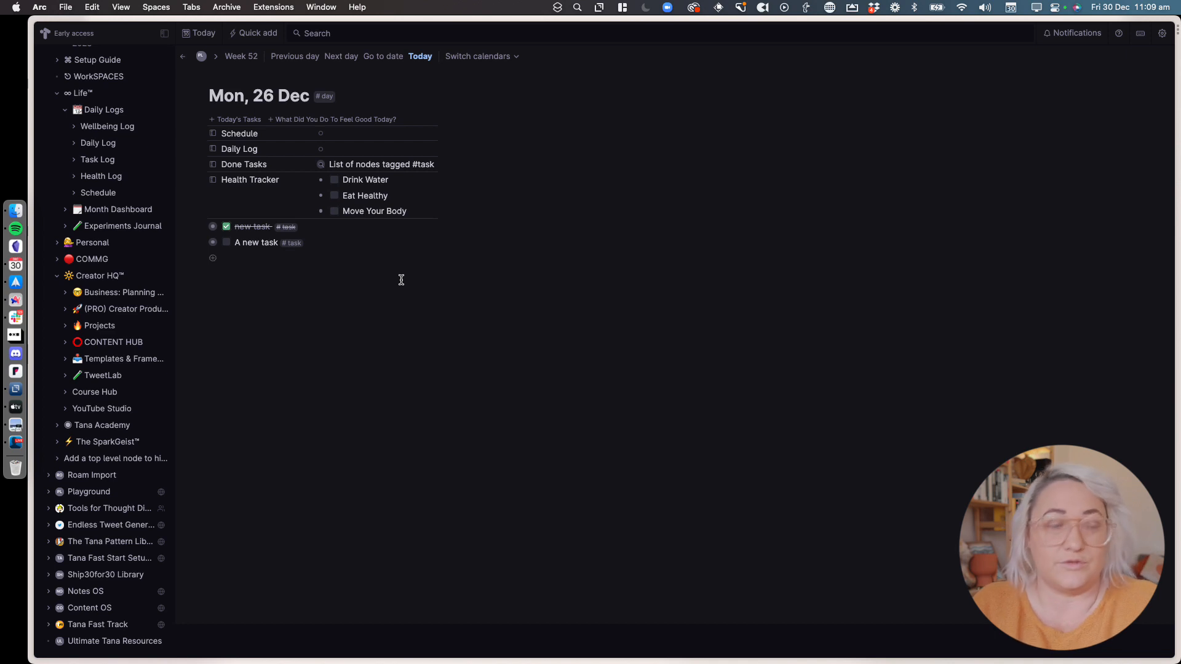
# Add the Today's Tasks and What Did You Do To Feel Good Today? fields to the 26 Dec page, and open the #day tag's configuration.
pyautogui.click(238, 120)
pyautogui.click(300, 120)
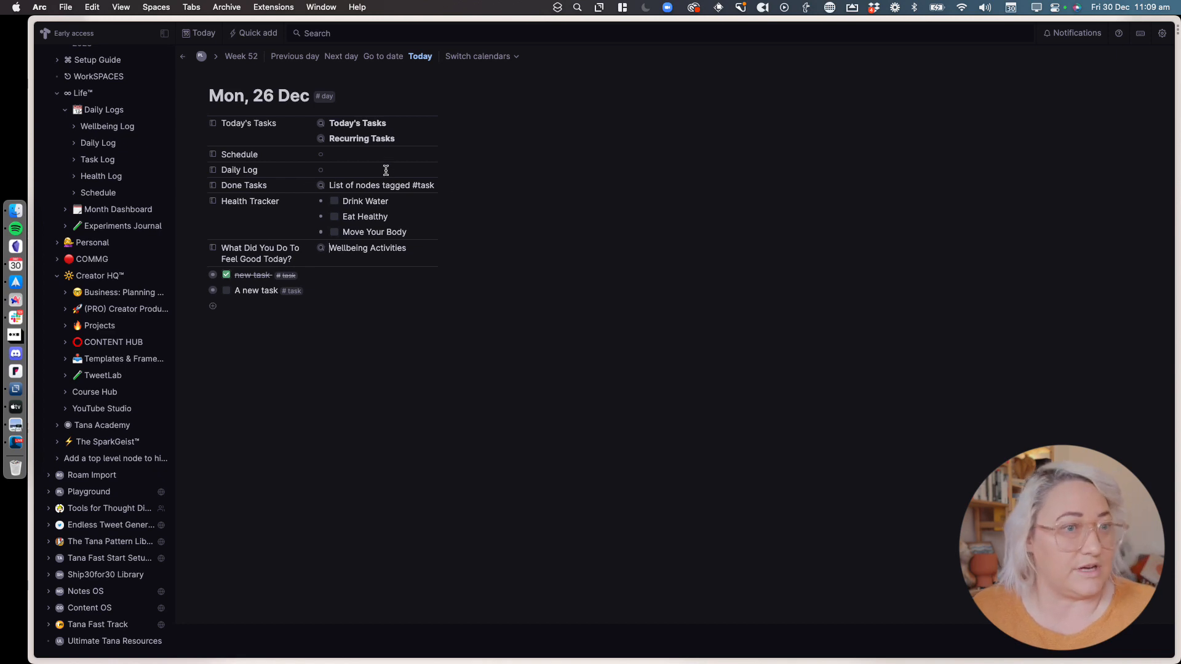
pyautogui.moveTo(332, 103)
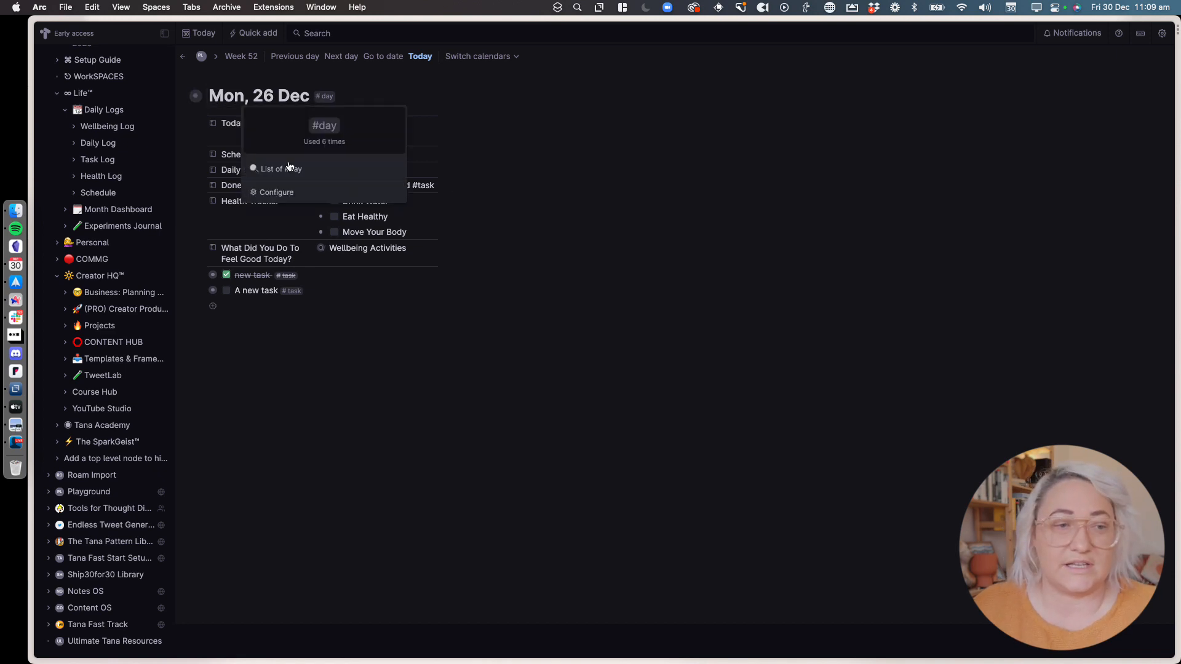
pyautogui.click(288, 193)
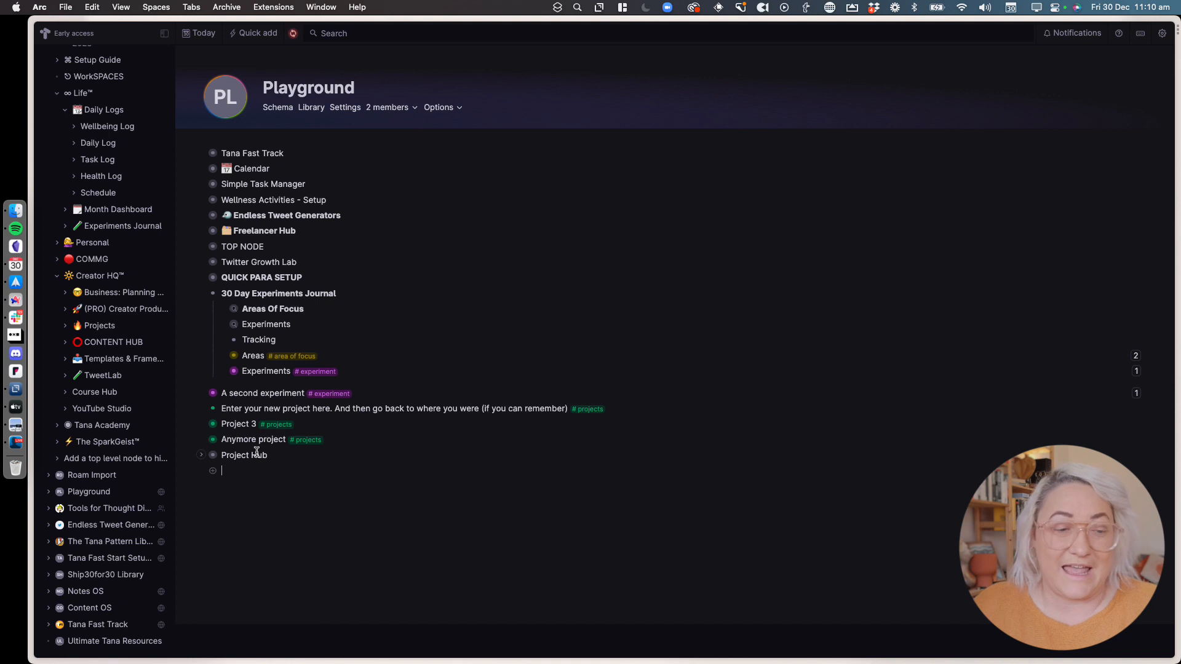
# Add a node named "Life Logs" at the end of the Playground workspace and expand the workspace's outline.
pyautogui.write('Life Logs')
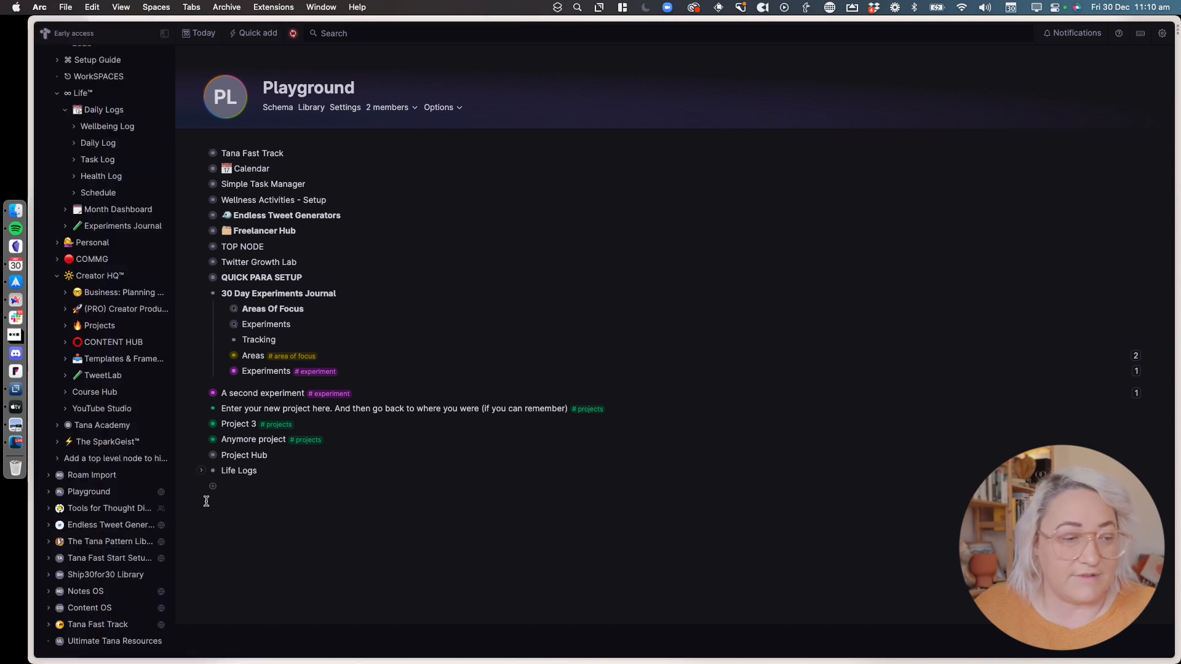
pyautogui.click(49, 493)
pyautogui.scroll(-5, 68, 516)
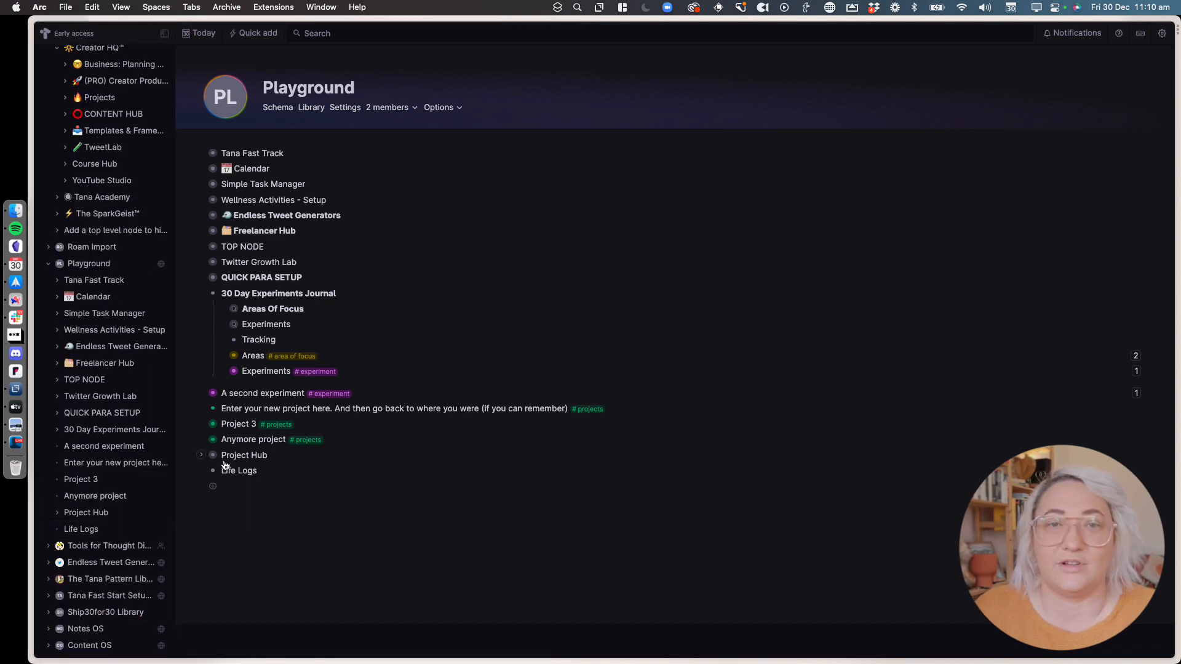
# Insert a search node under Life Logs that finds all nodes tagged #day as a list.
pyautogui.click(286, 472)
pyautogui.press('Return')
pyautogui.press('Tab')
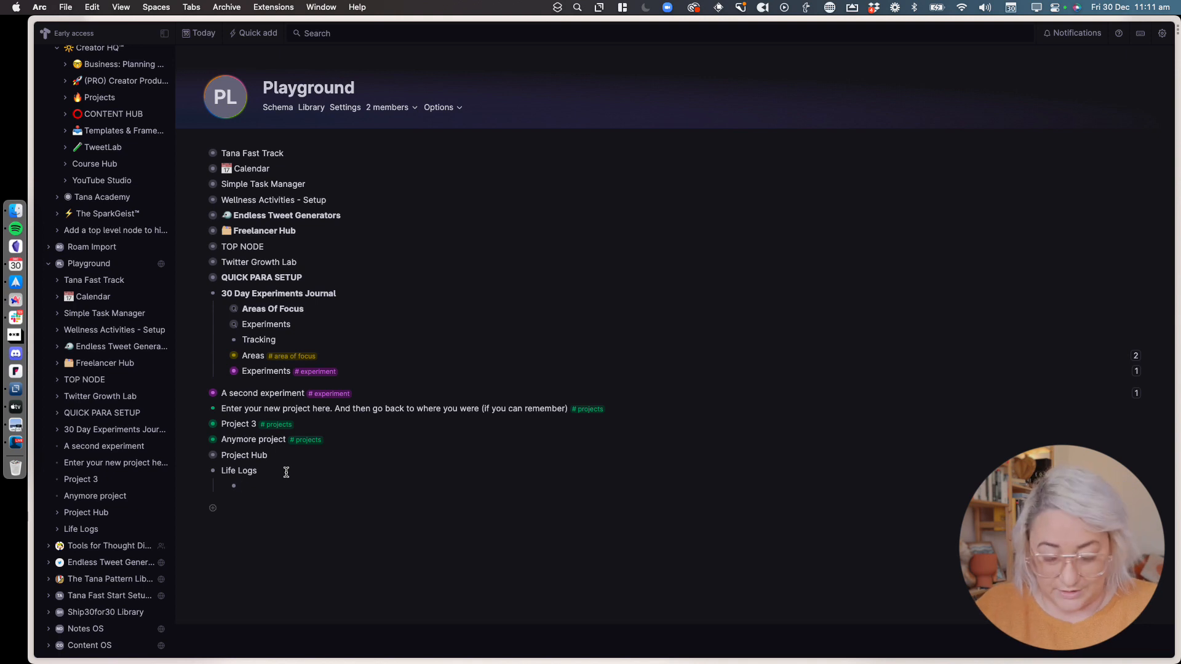
pyautogui.press('super+k')
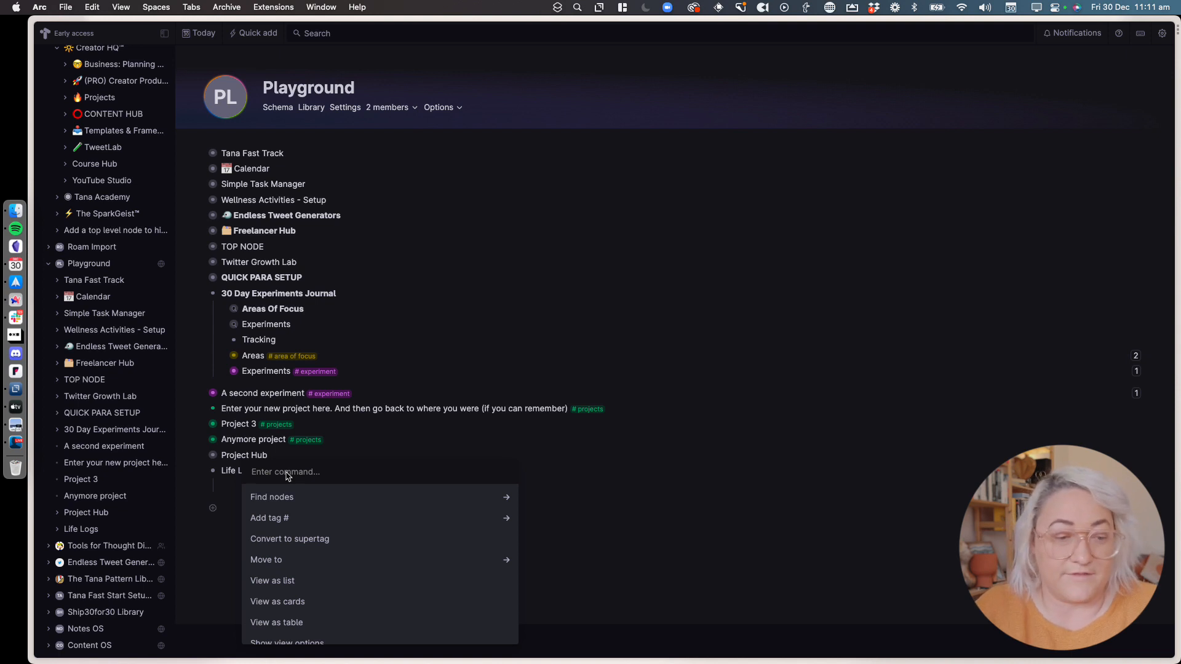
pyautogui.write('find')
pyautogui.press('Return')
pyautogui.press('Return')
pyautogui.write('day')
pyautogui.press('Return')
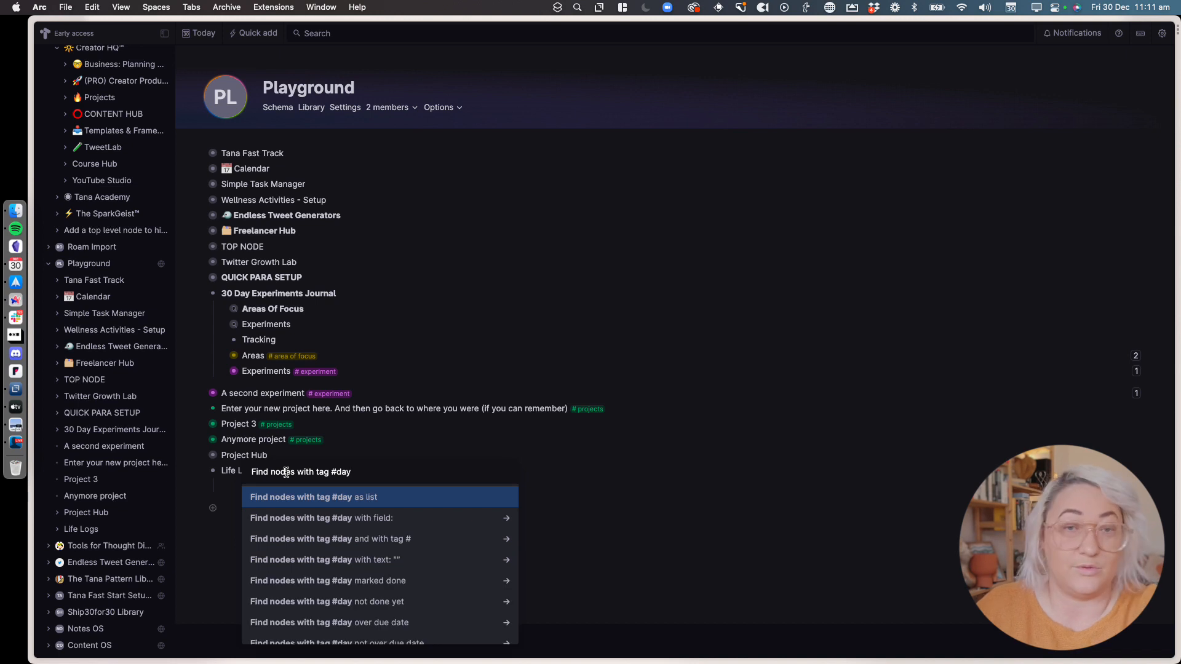
pyautogui.press('Return')
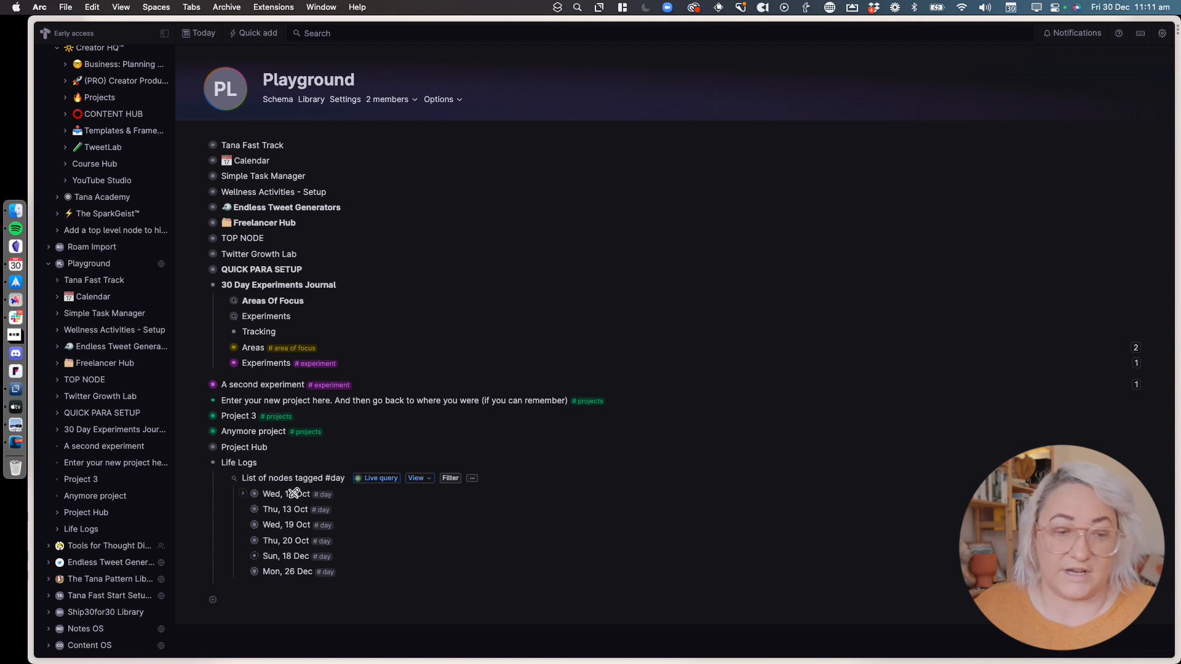
# Switch the #day search results under Life Logs to a table view.
pyautogui.click(426, 483)
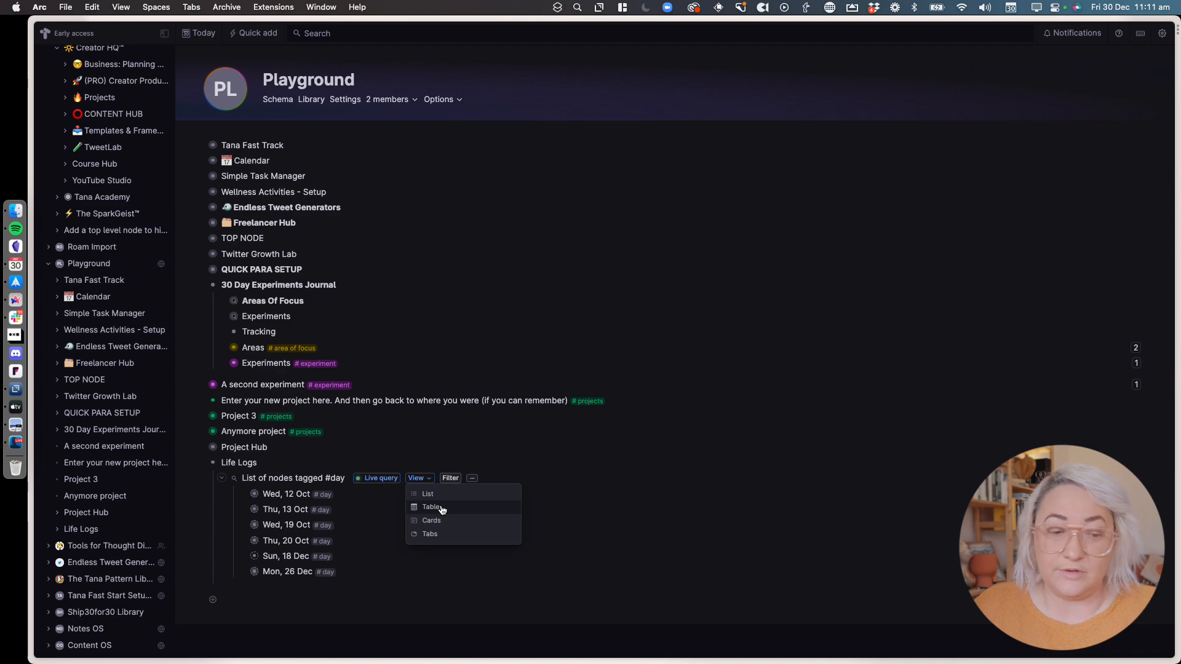
pyautogui.click(438, 508)
pyautogui.scroll(-5, 358, 433)
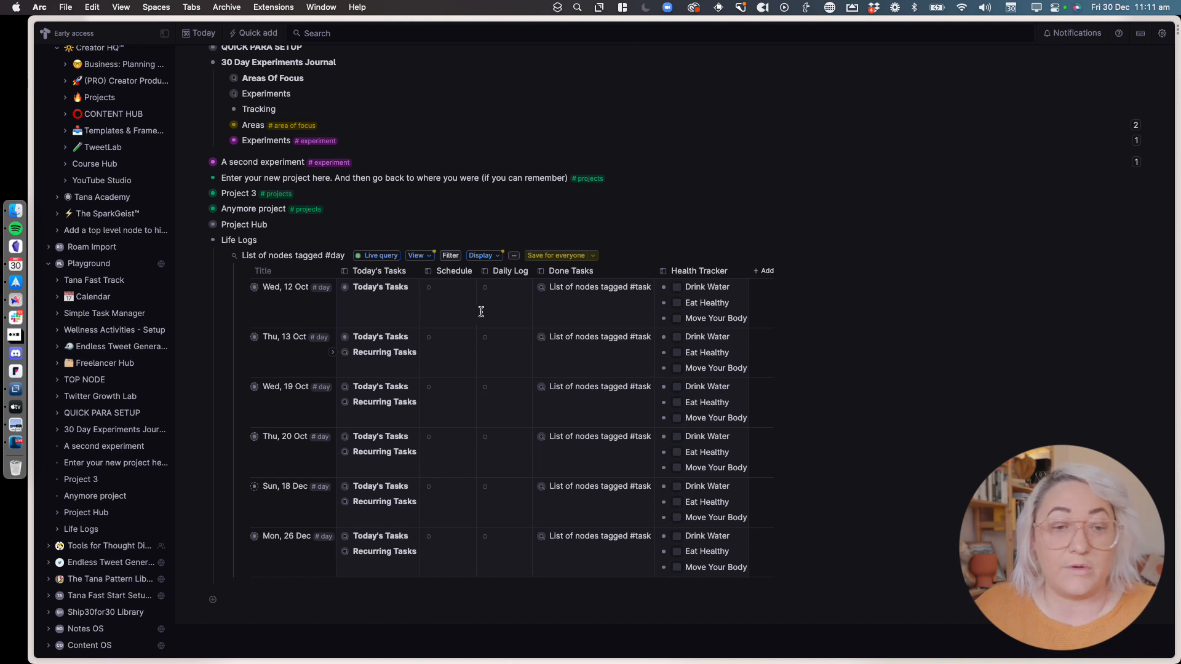
# Hide the Today's Tasks, Schedule, Health Tracker and Done Tasks columns, and save the table view for everyone.
pyautogui.click(489, 257)
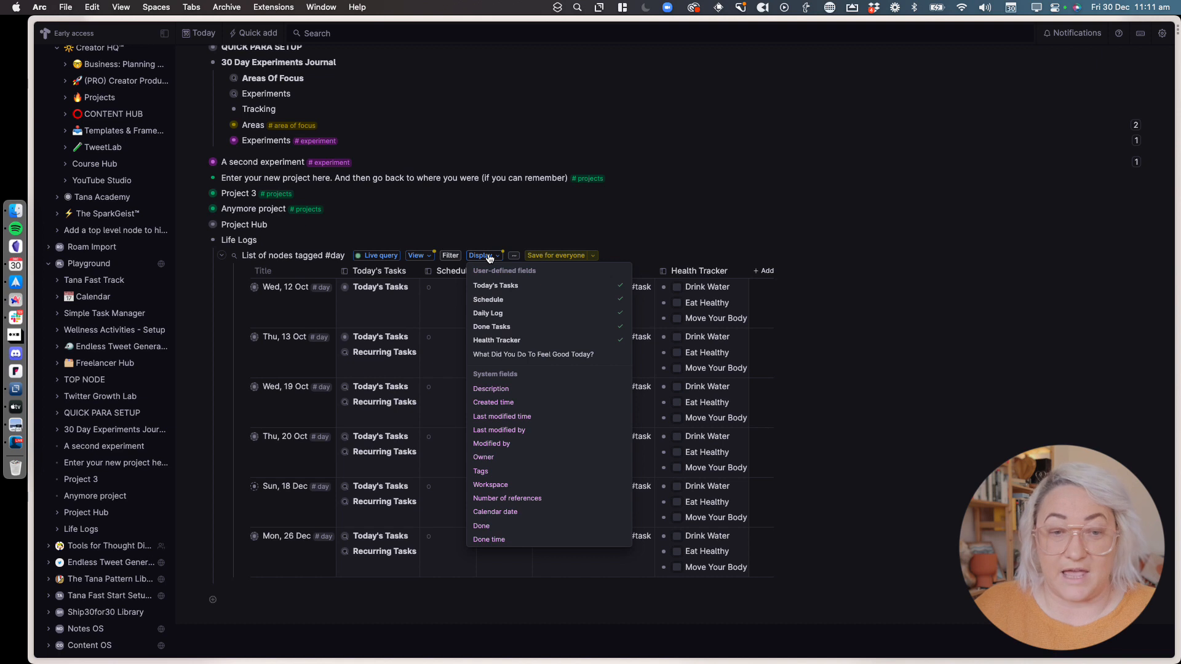
pyautogui.click(540, 286)
pyautogui.click(524, 299)
pyautogui.click(526, 340)
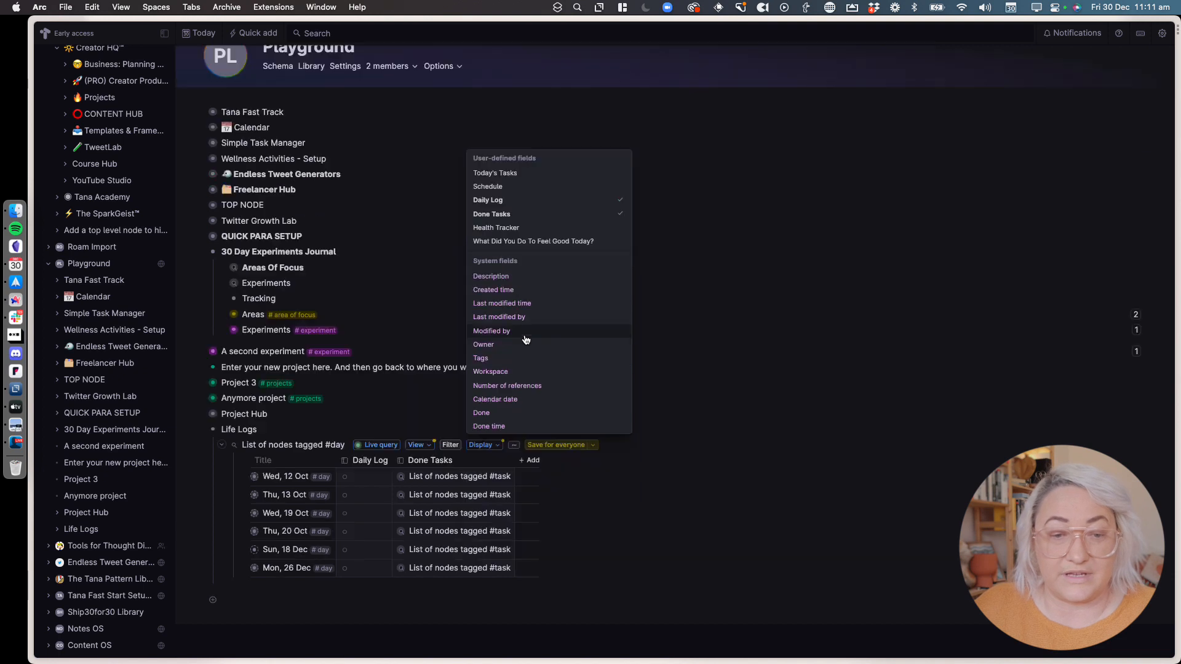
pyautogui.click(523, 214)
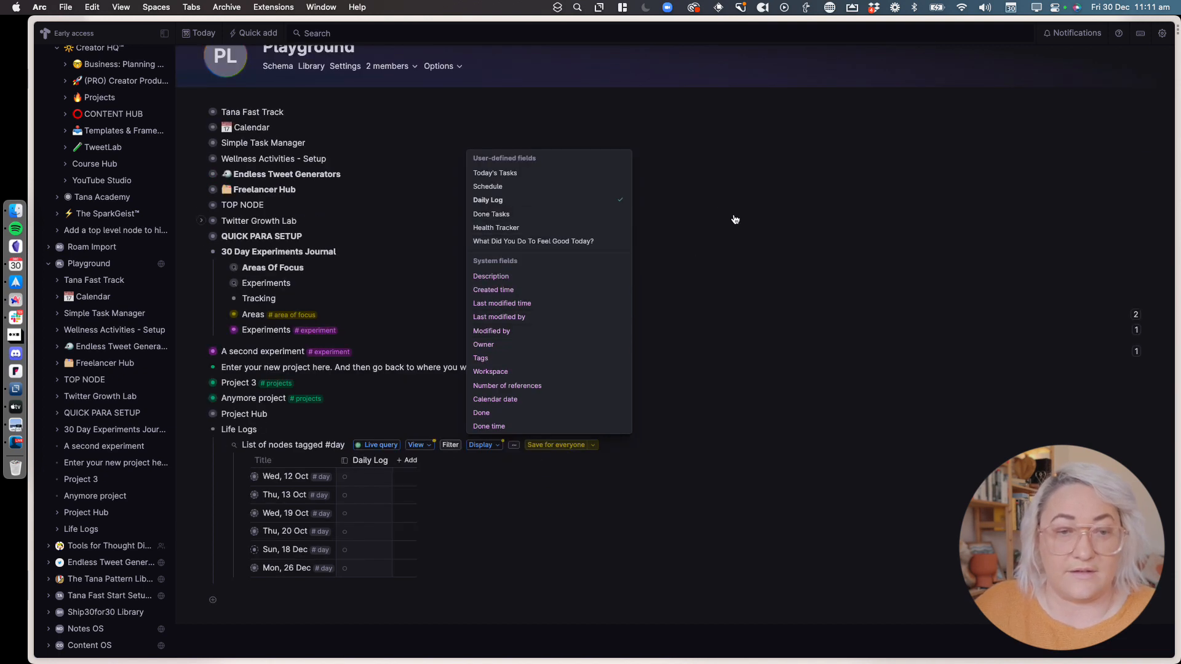
pyautogui.click(708, 200)
pyautogui.click(557, 445)
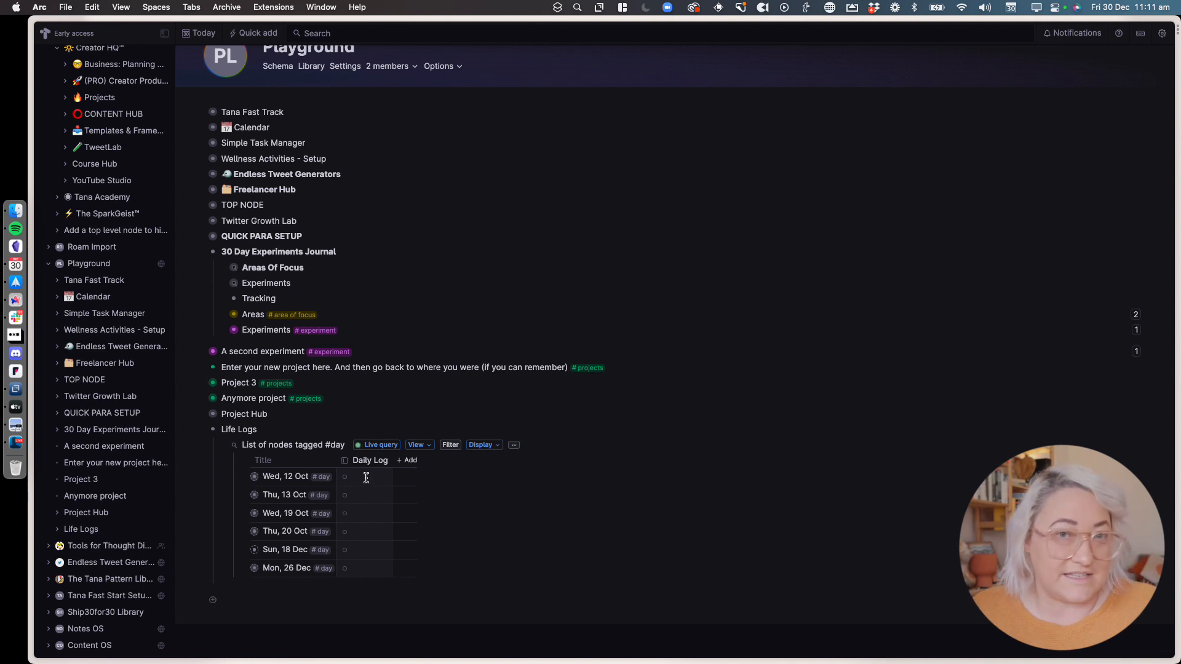
# Enter "11:11am - an entry here" as the Daily Log for 12 Oct and "Another entry there" for 13 Oct.
pyautogui.click(366, 478)
pyautogui.write('11:11am - an entry here')
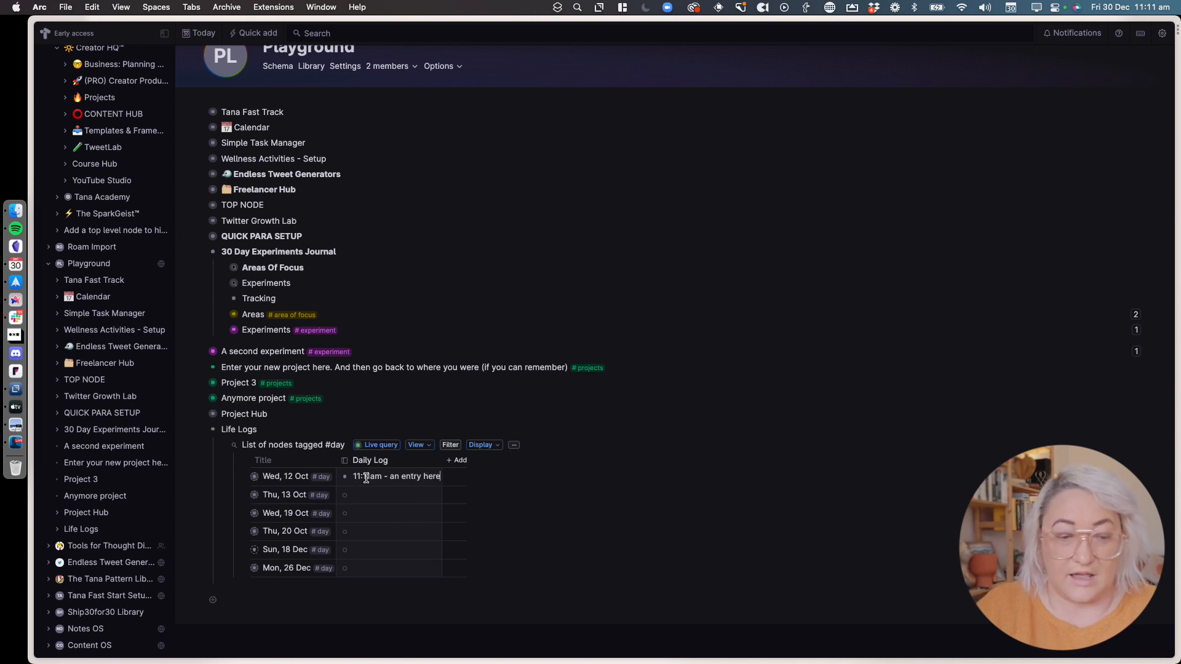
pyautogui.click(364, 496)
pyautogui.write('Another entry there')
pyautogui.click(623, 436)
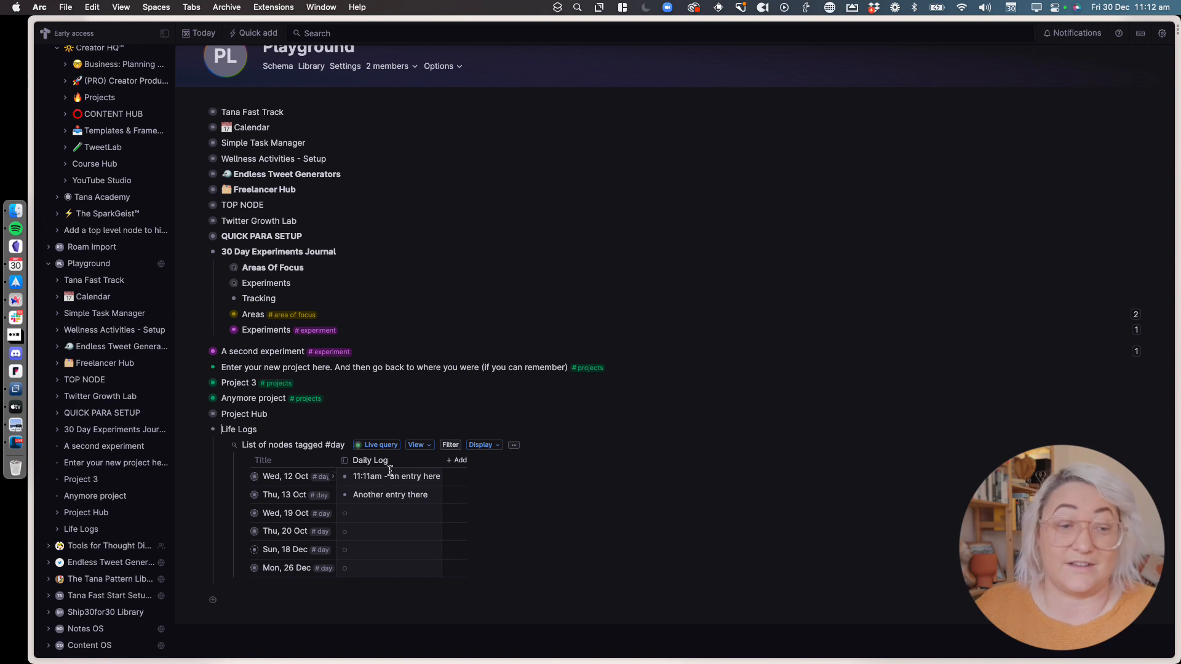
# Rename the #day search node to "Daily Log" and collapse it.
pyautogui.tripleClick(302, 444)
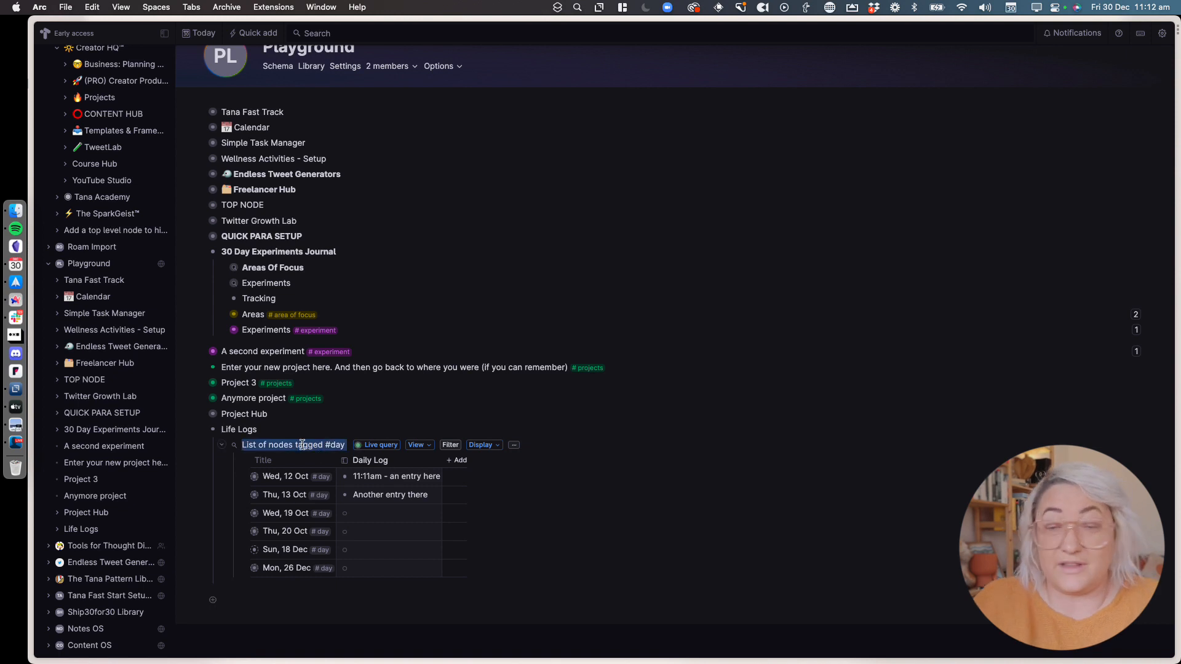
pyautogui.write('Daily Log')
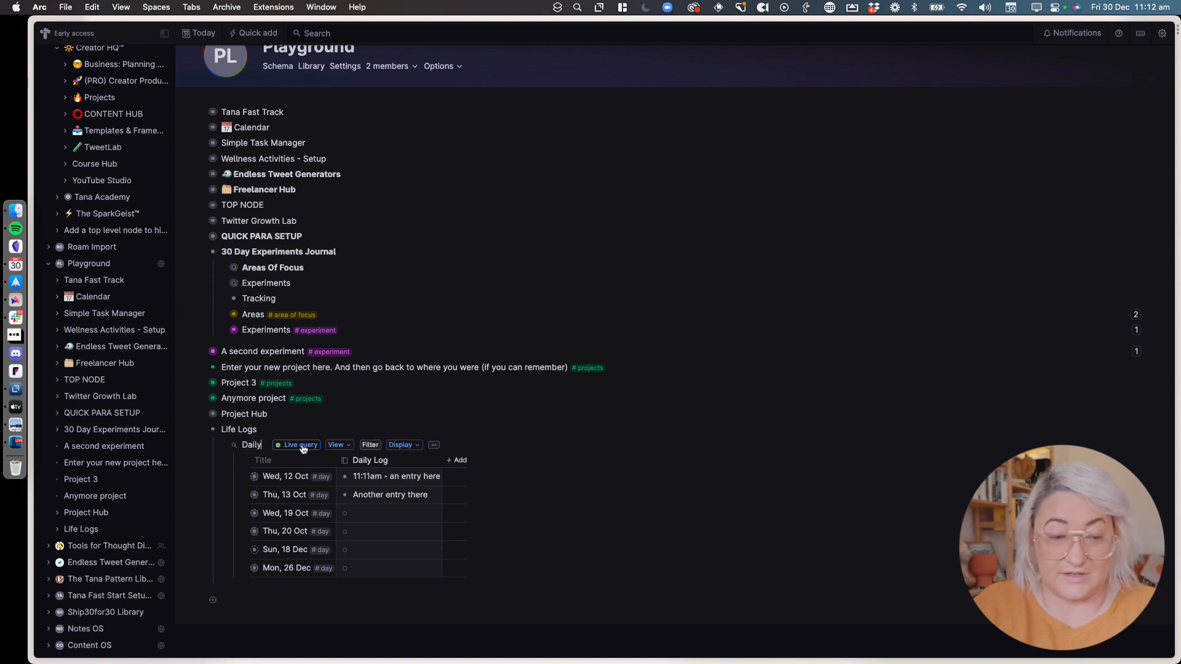
pyautogui.click(221, 445)
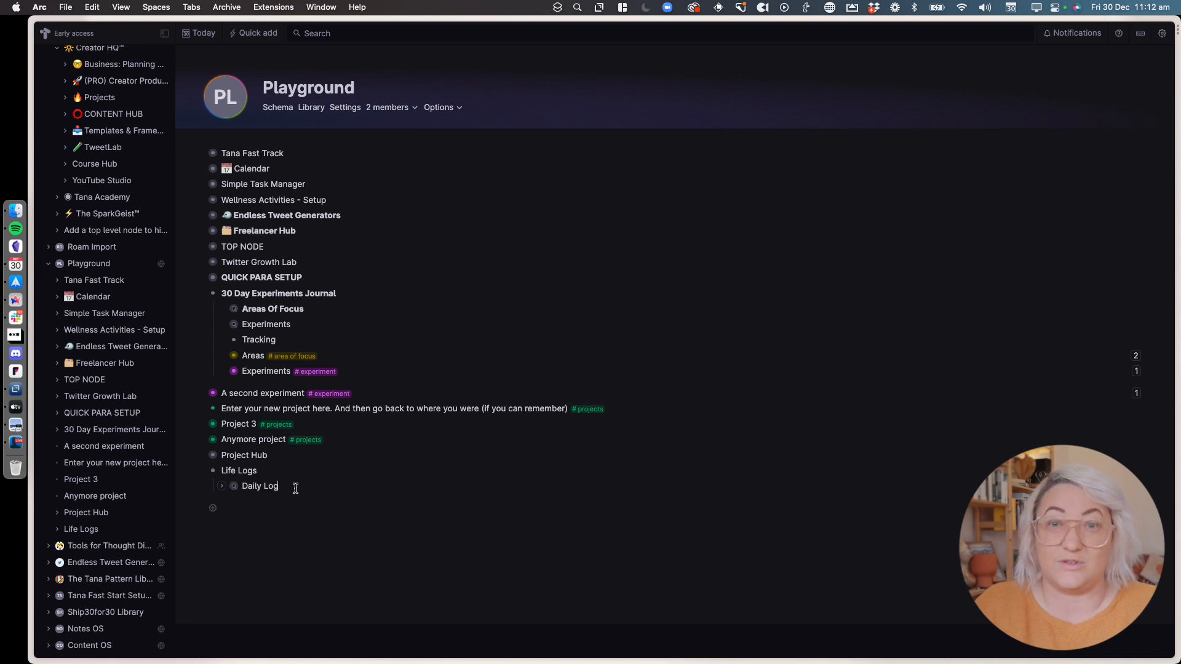
# Insert a second search node below Daily Log that lists all nodes tagged #day.
pyautogui.press('Return')
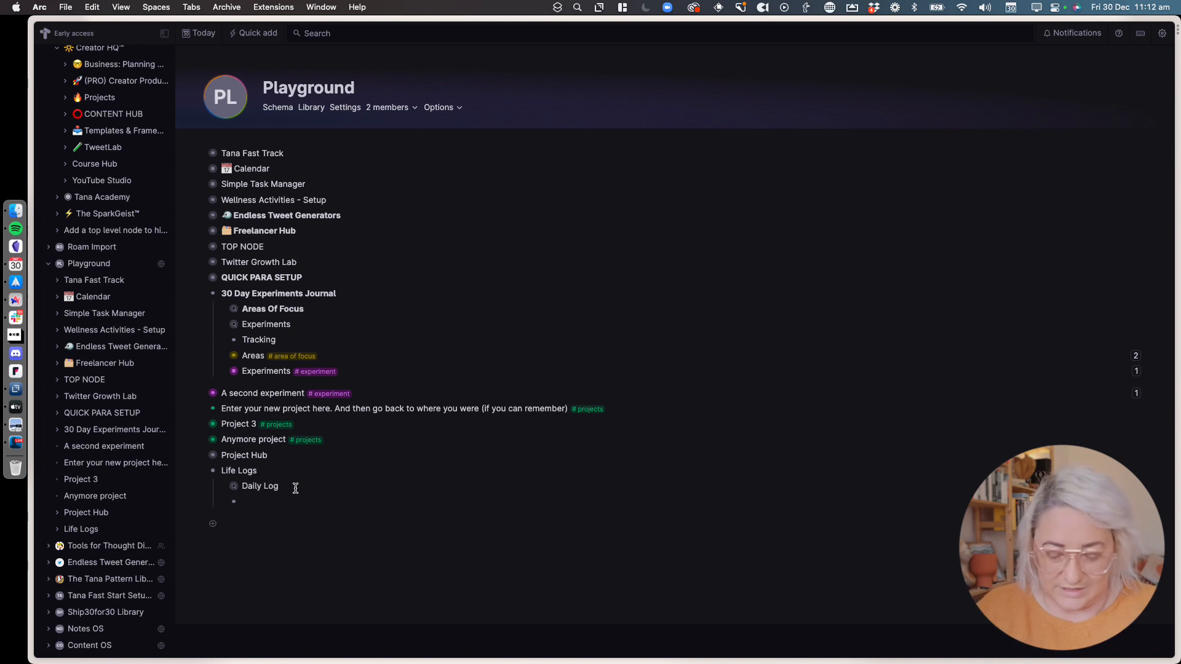
pyautogui.press('super+k')
pyautogui.write('find')
pyautogui.press('Return')
pyautogui.press('Return')
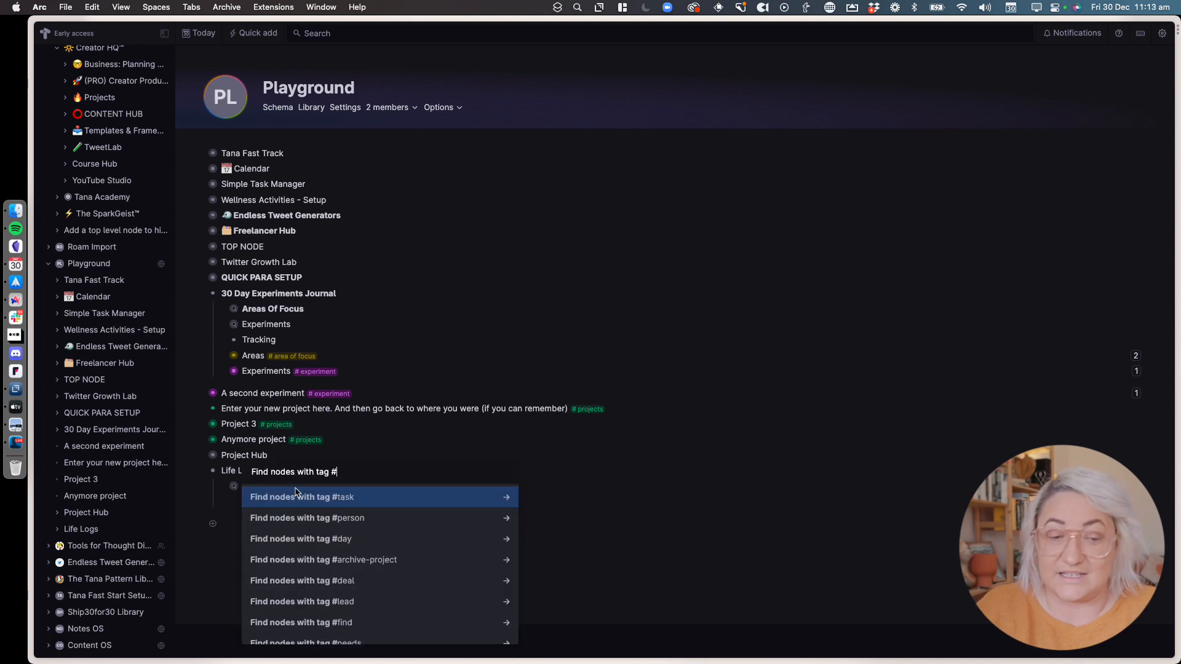
pyautogui.write('day')
pyautogui.press('Return')
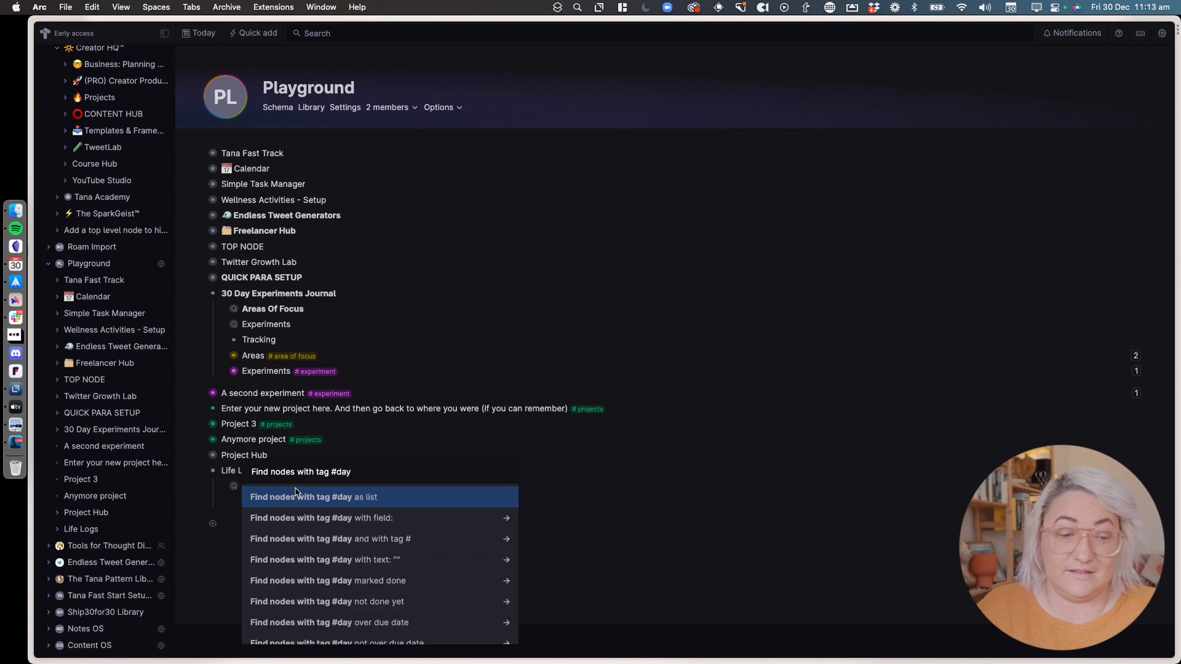
pyautogui.press('Return')
pyautogui.scroll(-1, 295, 488)
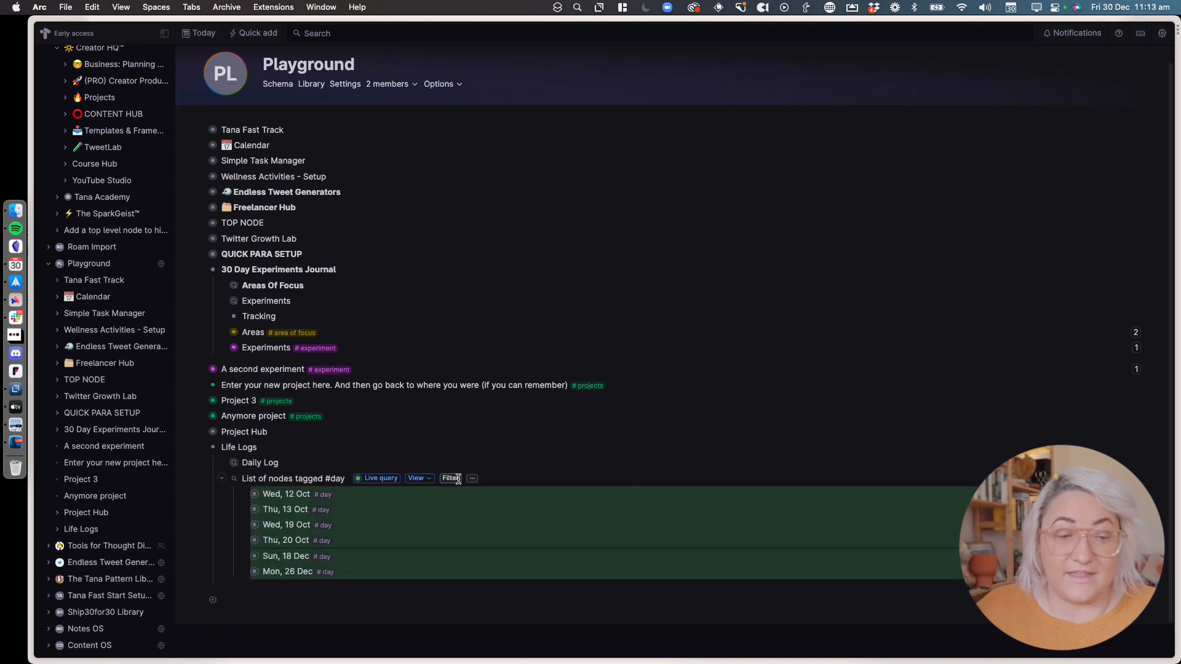
# Show the second #day search as a table without the Daily Log, Done Tasks and Health Tracker columns, and save the view for everyone.
pyautogui.click(417, 482)
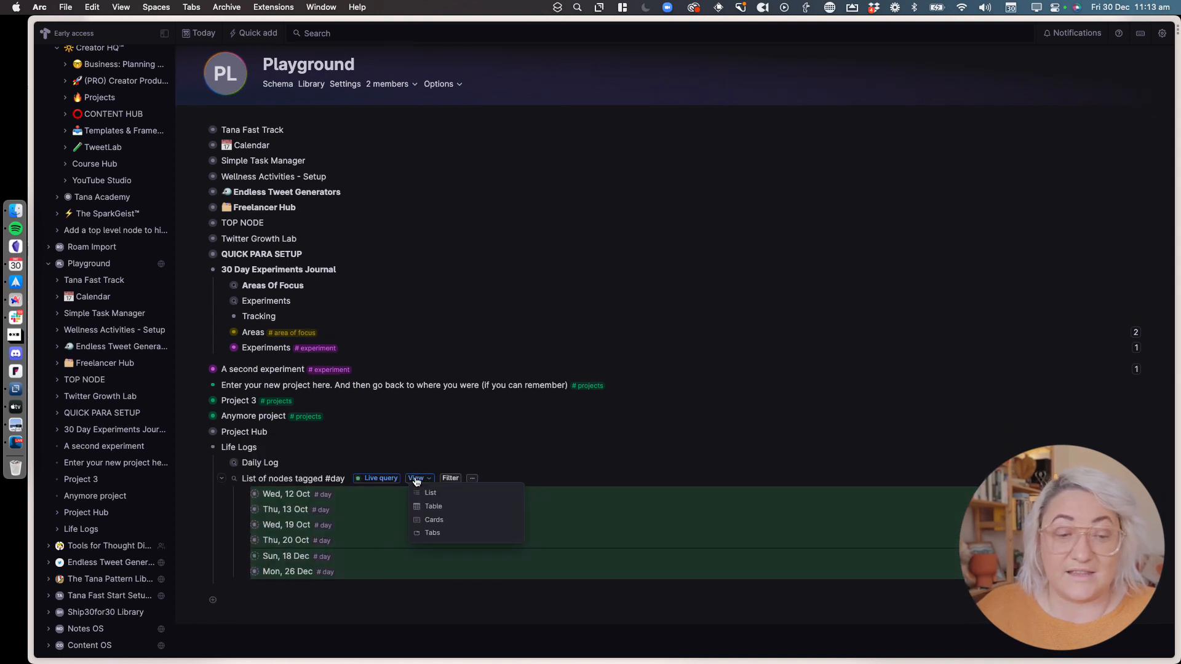
pyautogui.click(446, 507)
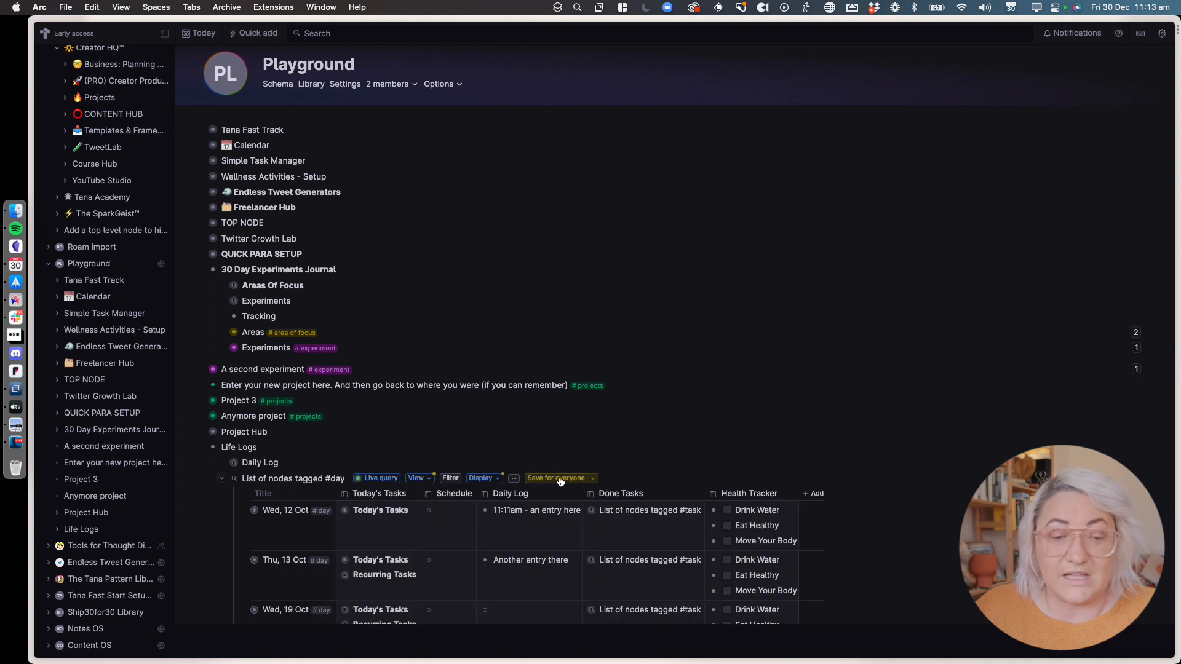
pyautogui.click(472, 480)
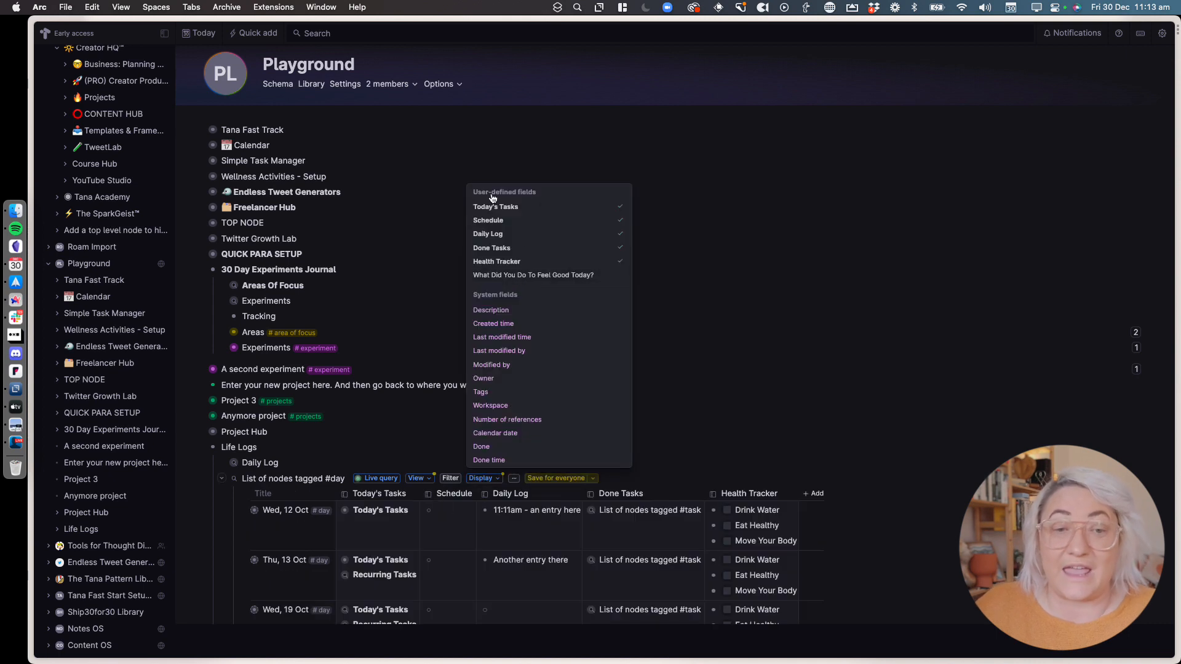
pyautogui.click(522, 240)
pyautogui.click(523, 247)
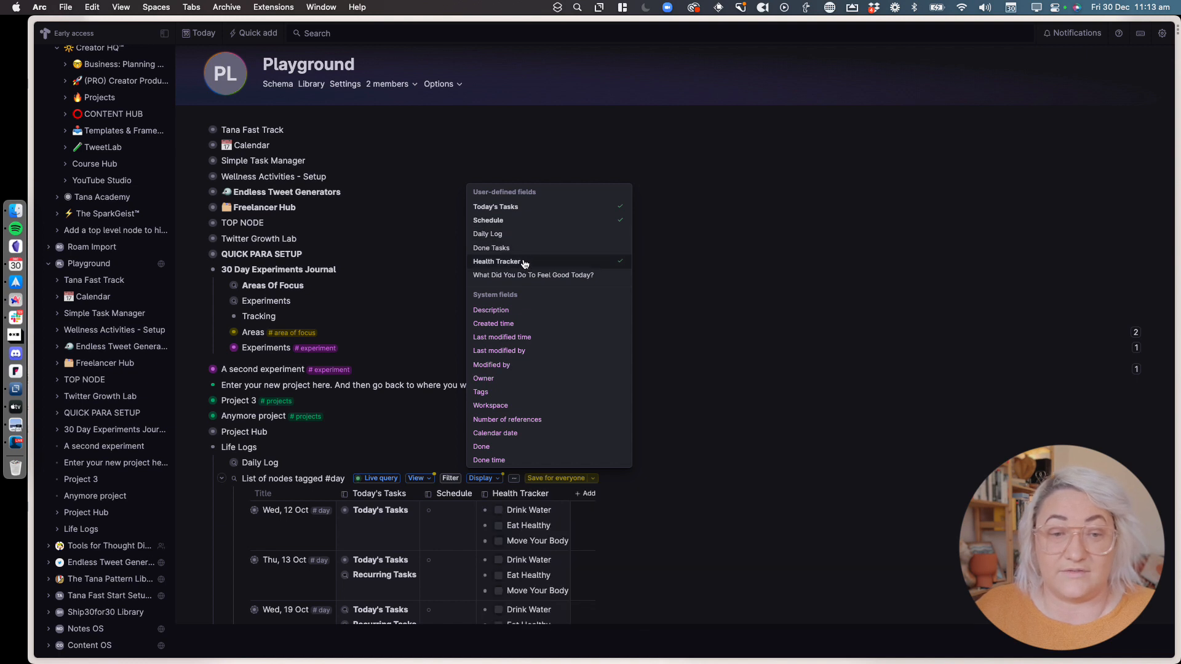
pyautogui.click(527, 261)
pyautogui.click(757, 303)
pyautogui.click(559, 478)
pyautogui.scroll(-3, 706, 515)
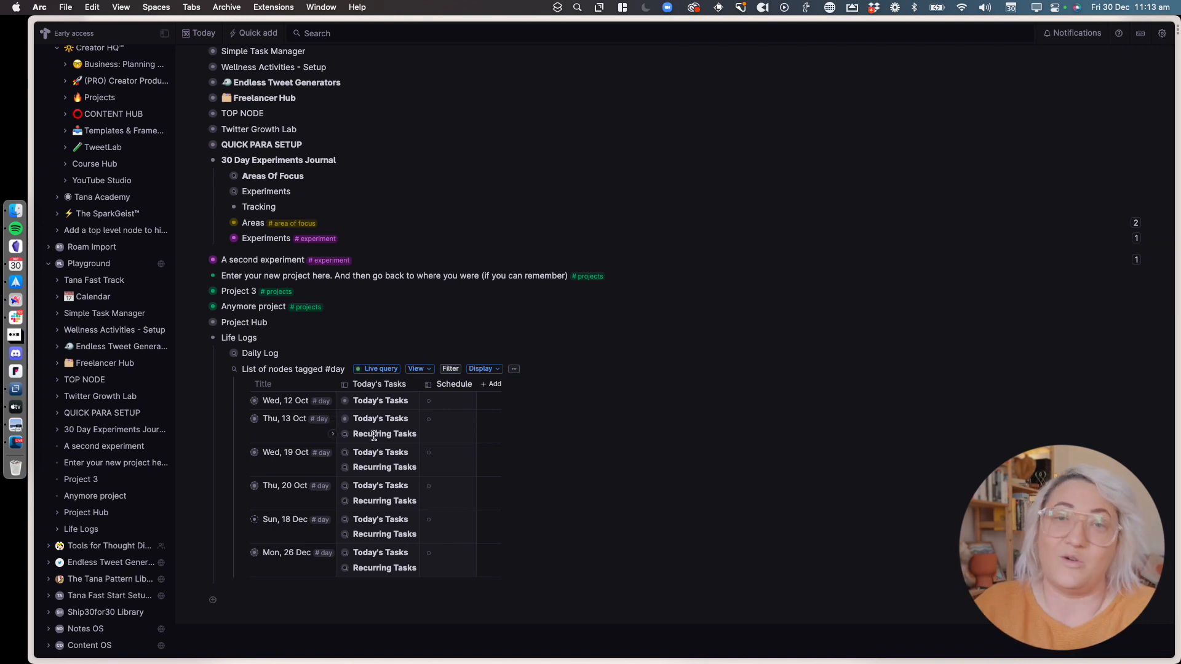
# Add a #meeting entry "Meeting with such and such" to the Schedule field of 12 Oct.
pyautogui.click(447, 401)
pyautogui.write('# me')
pyautogui.press('Return')
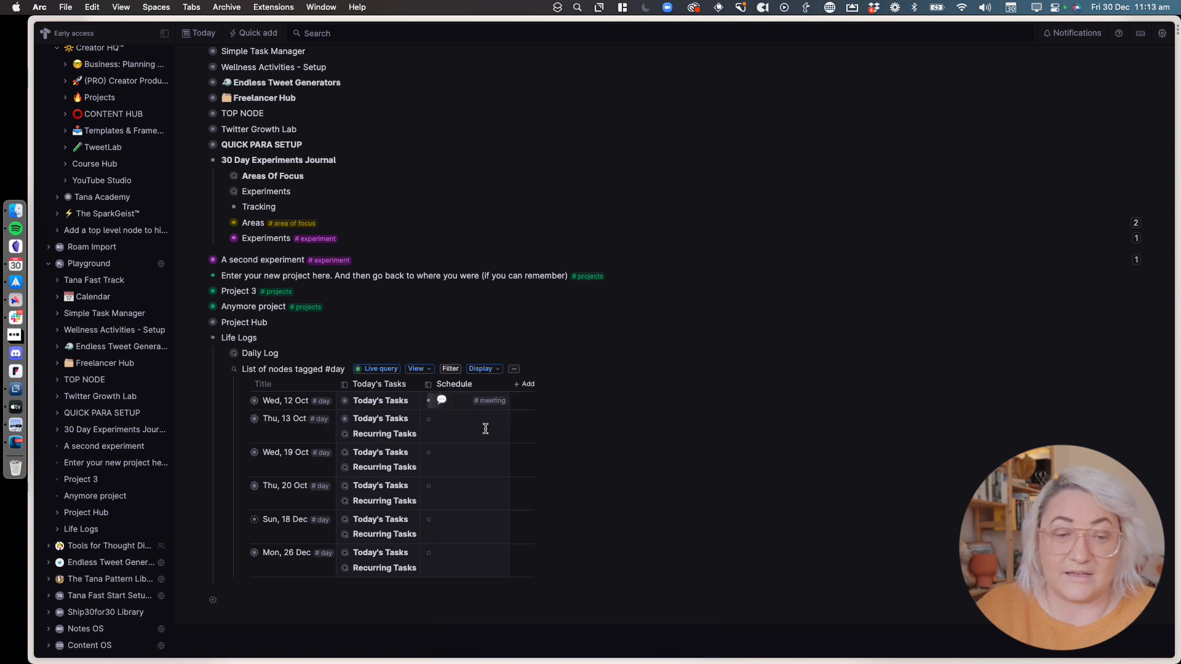
pyautogui.write('Meeting with such and such')
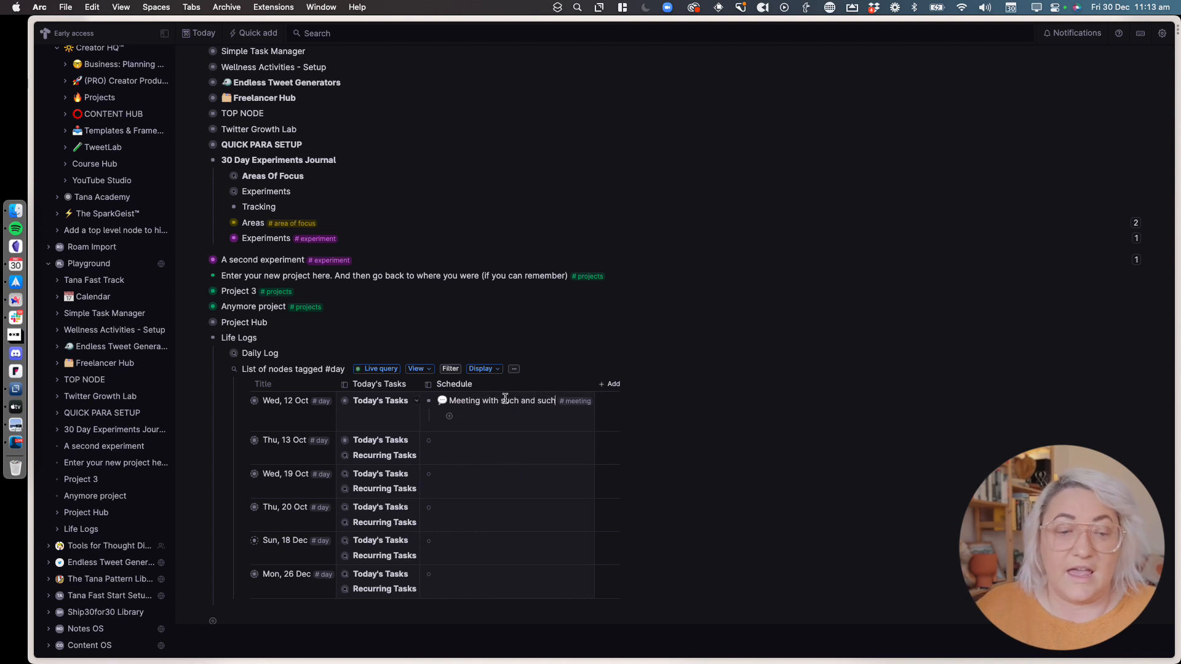
# Rename the second #day search node to "Task Log".
pyautogui.scroll(-1, 522, 397)
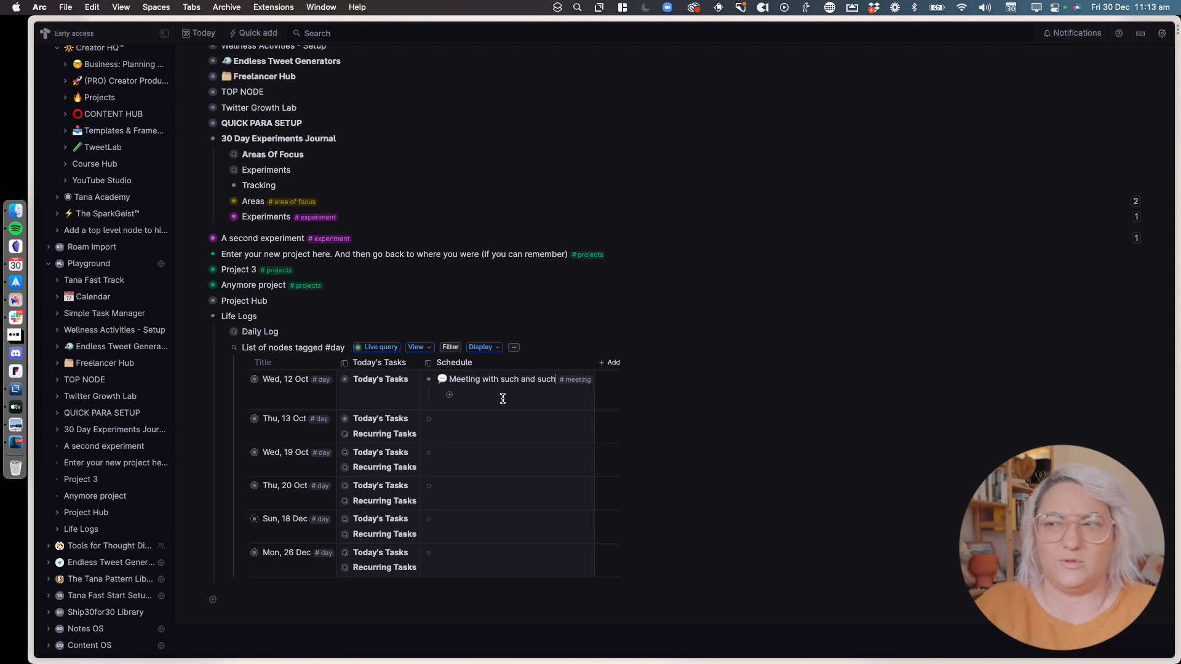
pyautogui.tripleClick(297, 349)
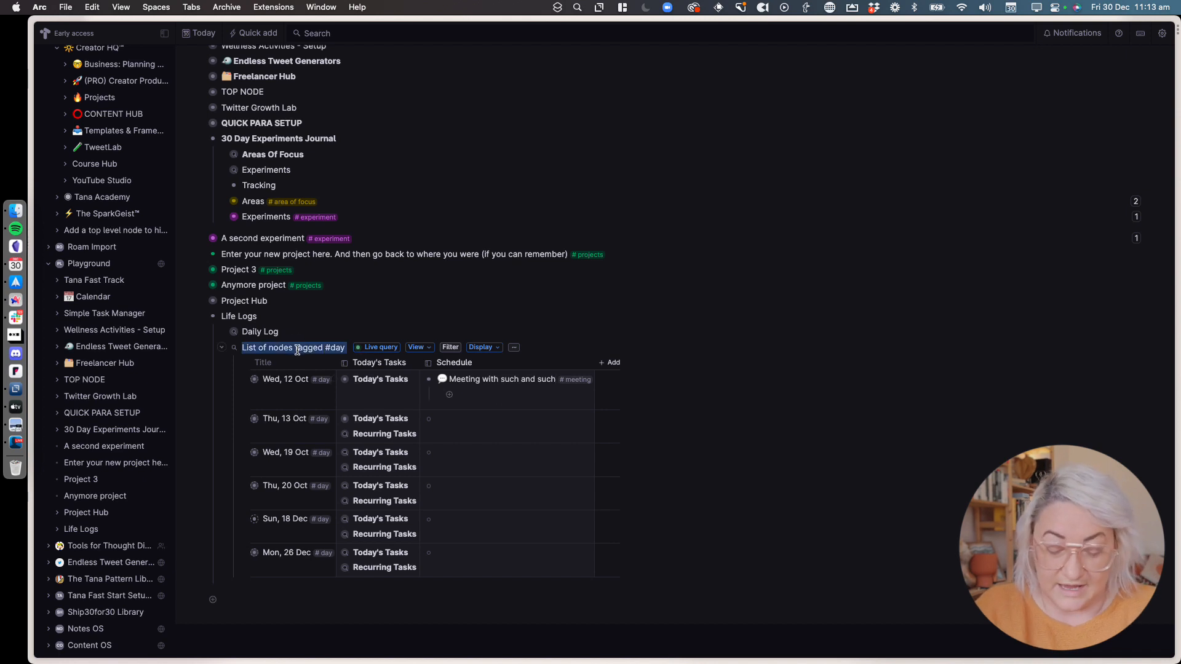
pyautogui.write('Task Log')
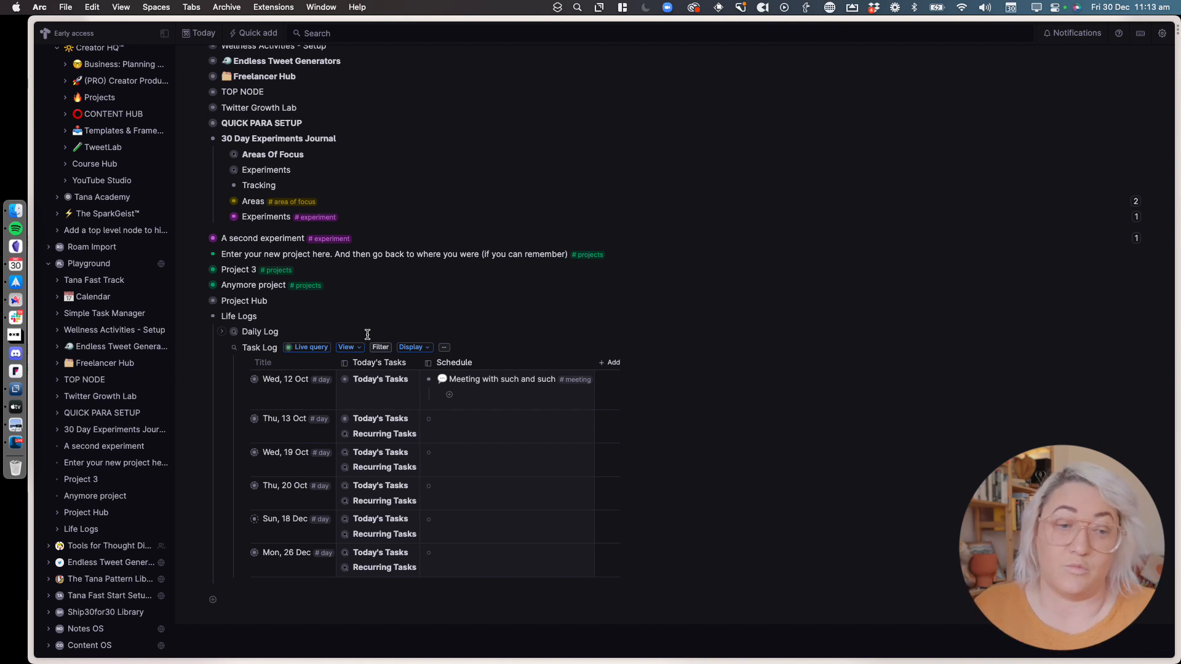
# Sort the Task Log table by Created time in descending order.
pyautogui.click(444, 348)
pyautogui.click(469, 363)
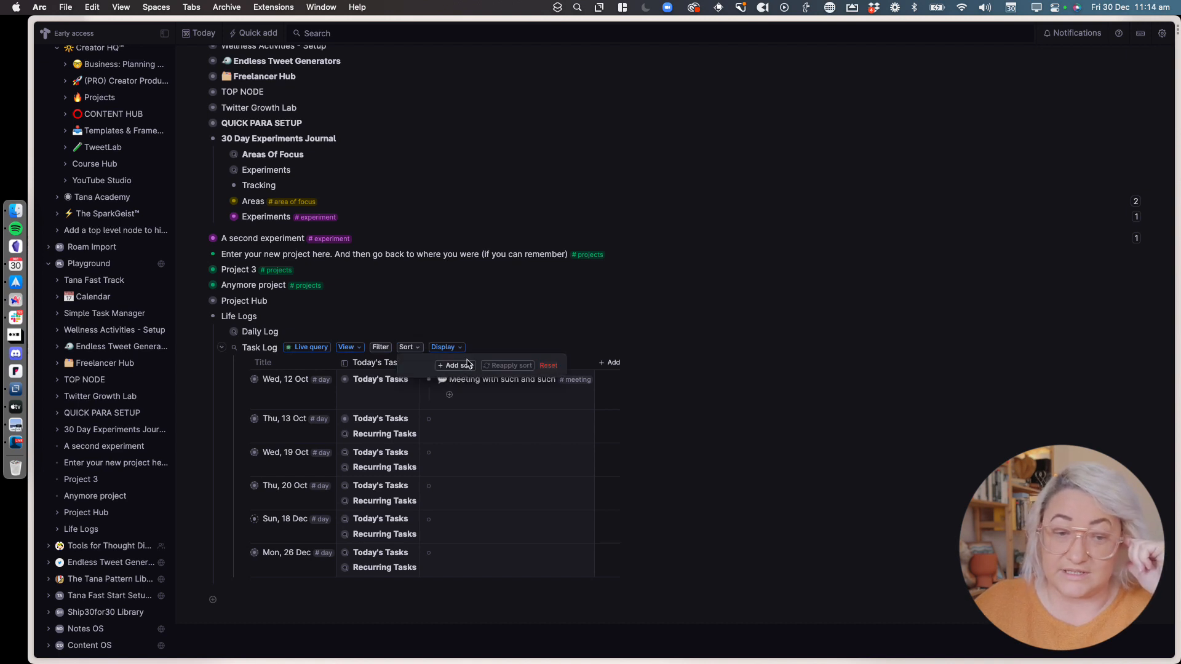
pyautogui.click(463, 368)
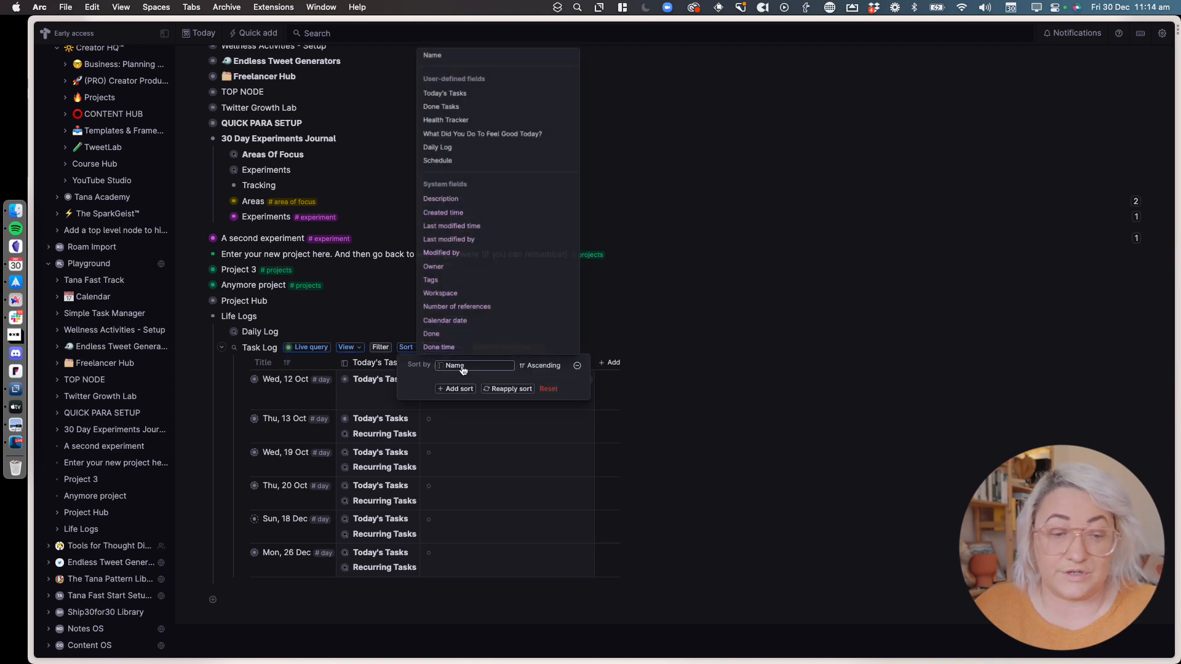
pyautogui.click(454, 212)
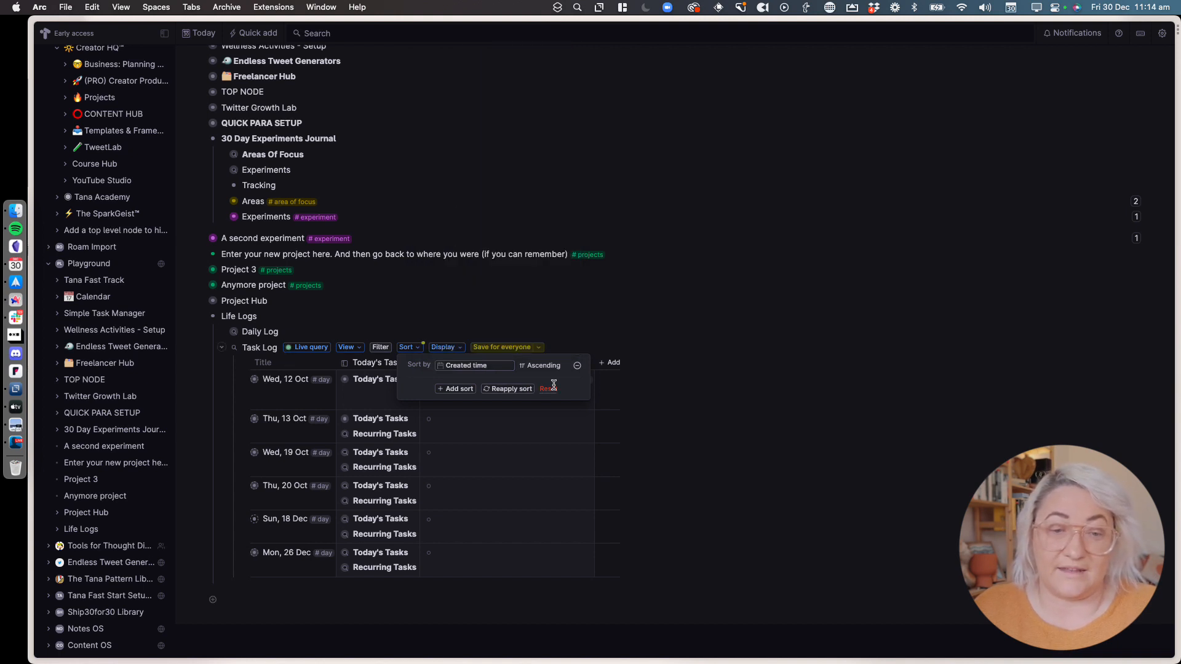
pyautogui.click(546, 367)
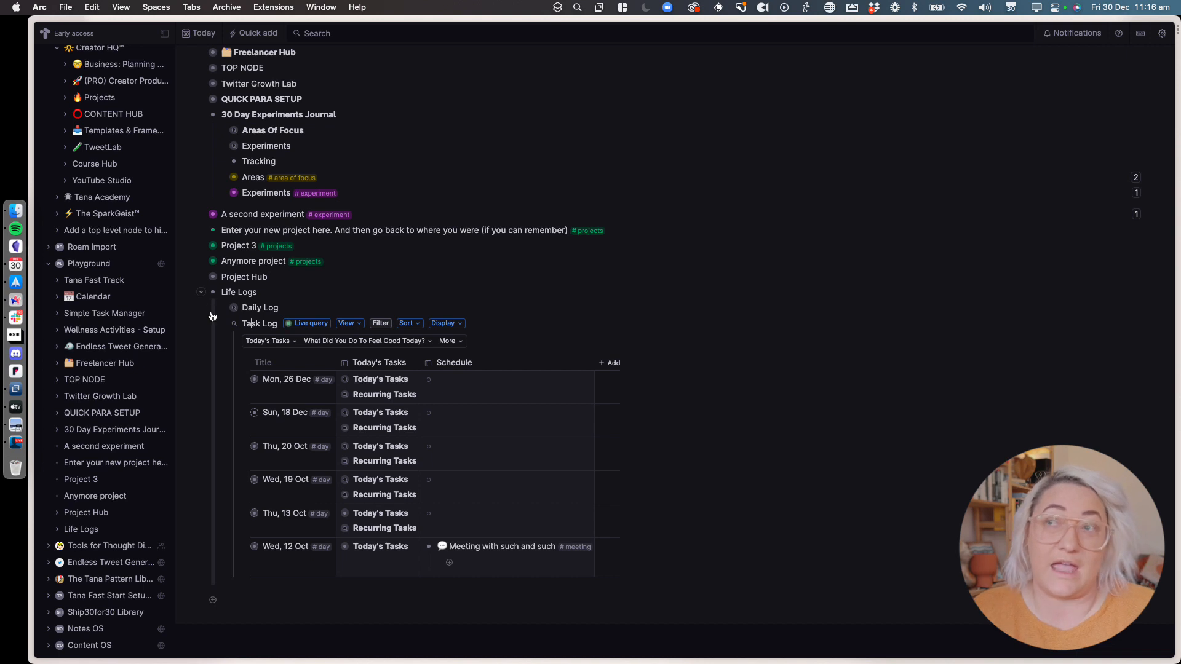
# Add the 2022 Week 52 node as a second condition in the Task Log search expression and close the query editor.
pyautogui.click(307, 324)
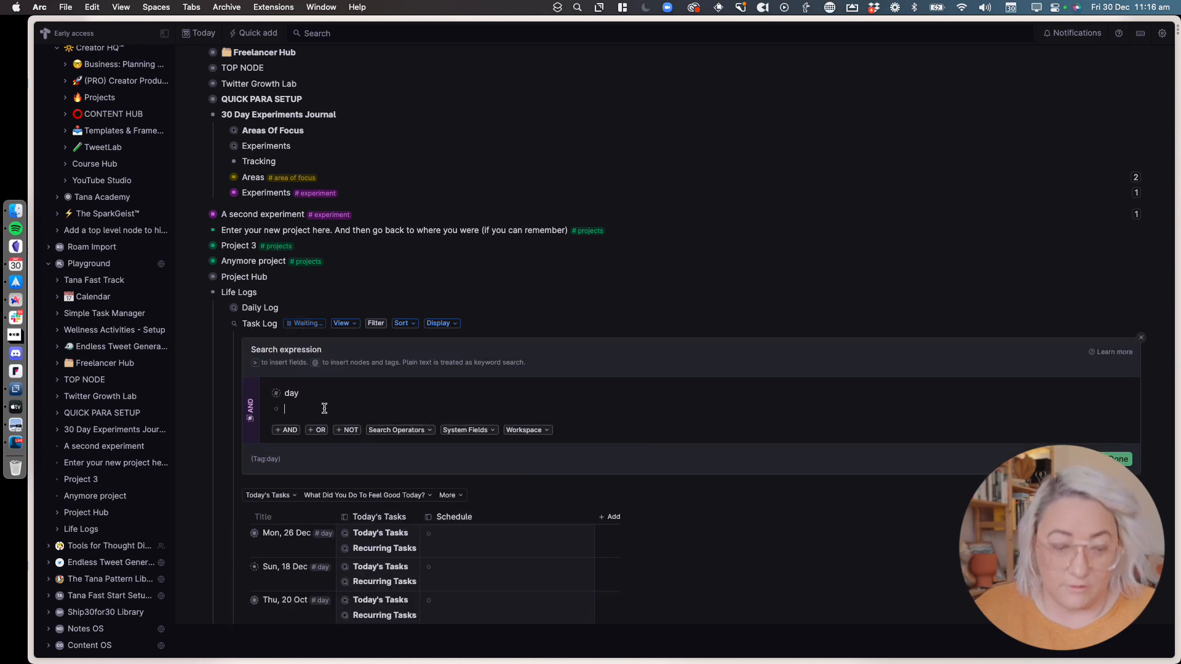
pyautogui.write('@we')
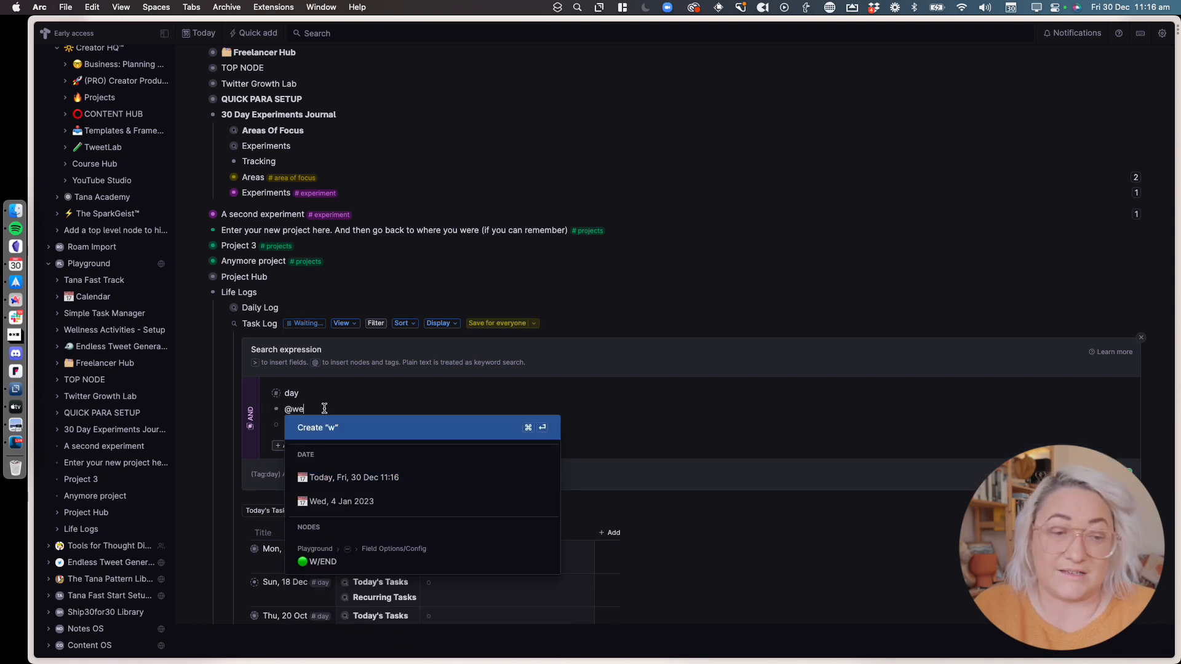
pyautogui.write('ek 52')
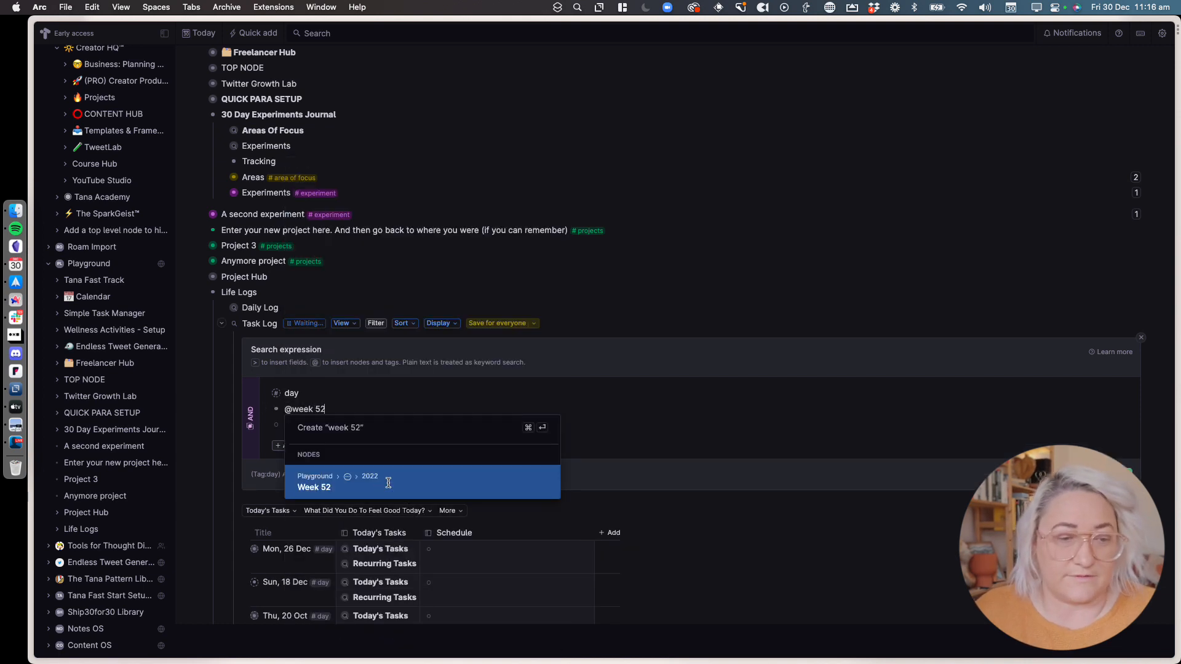
pyautogui.click(388, 483)
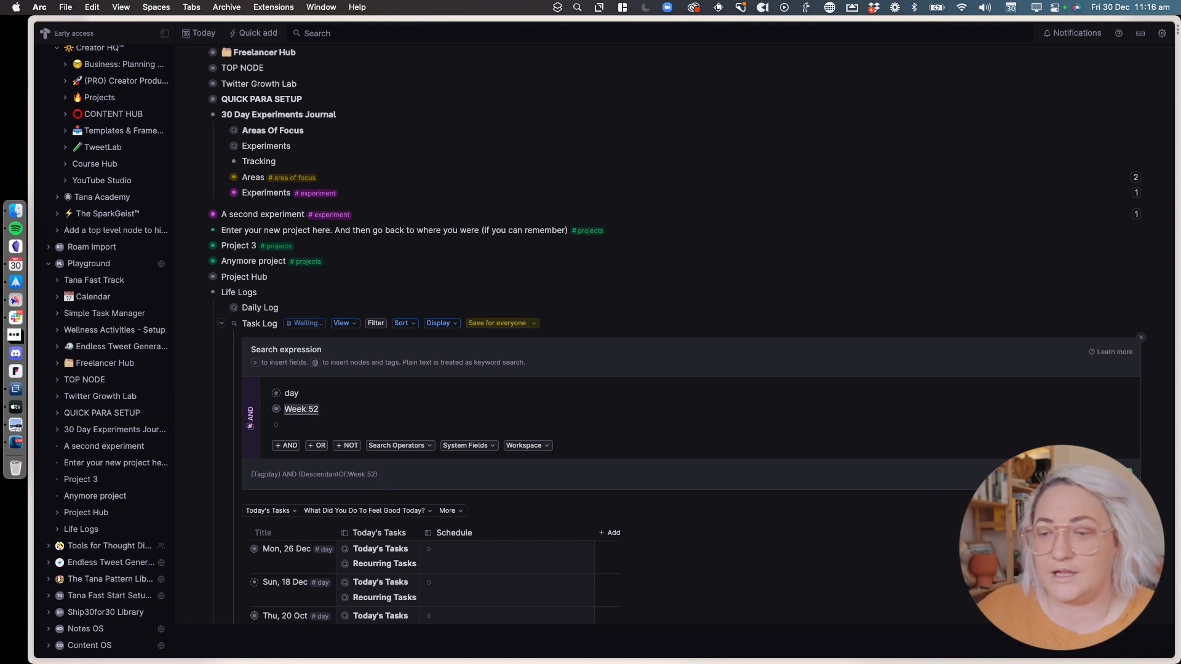
pyautogui.click(1141, 341)
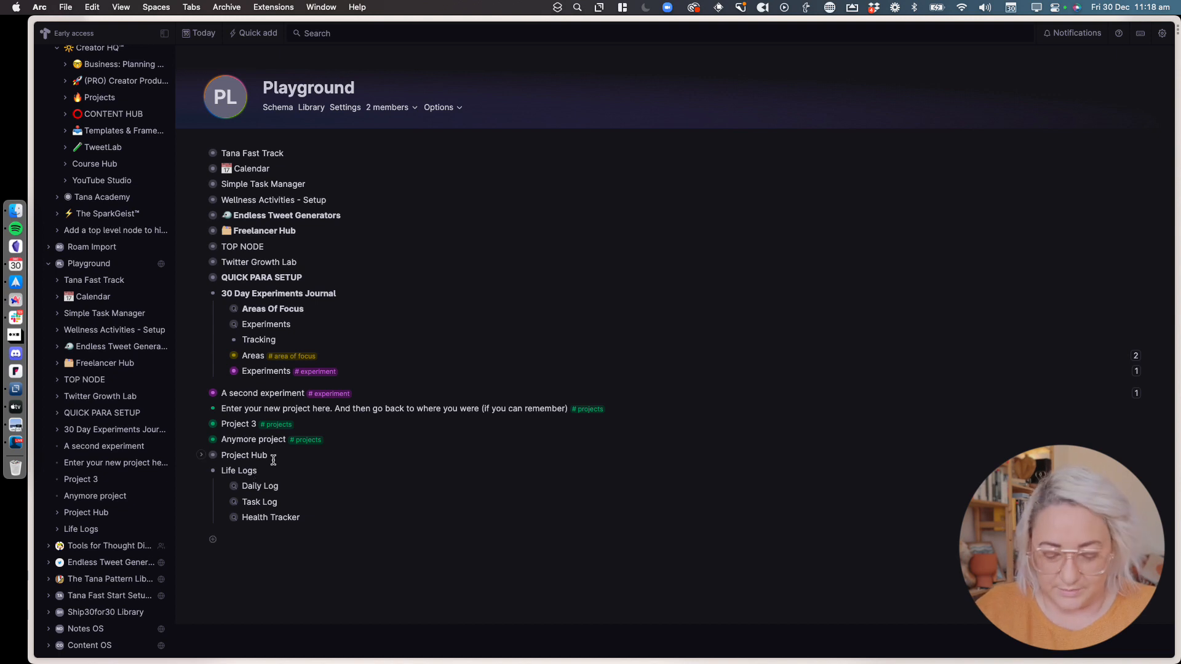
# Show the Life Logs node's children as tabs and save the view for everyone.
pyautogui.rightClick(273, 458)
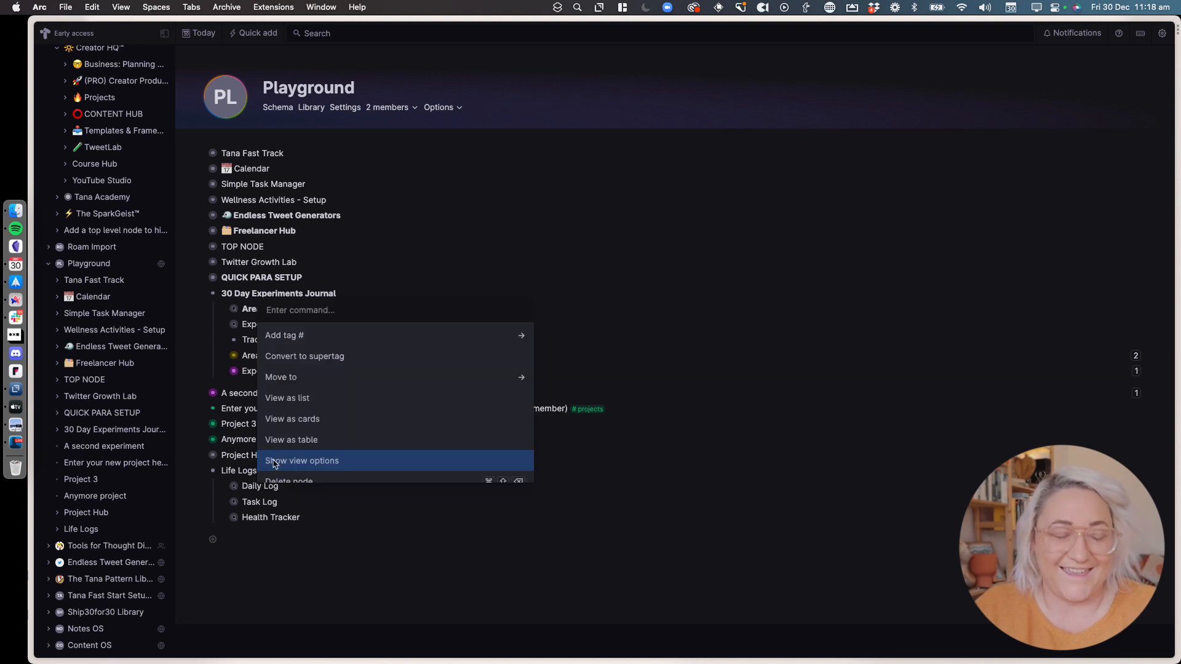
pyautogui.write('tab')
pyautogui.press('Down')
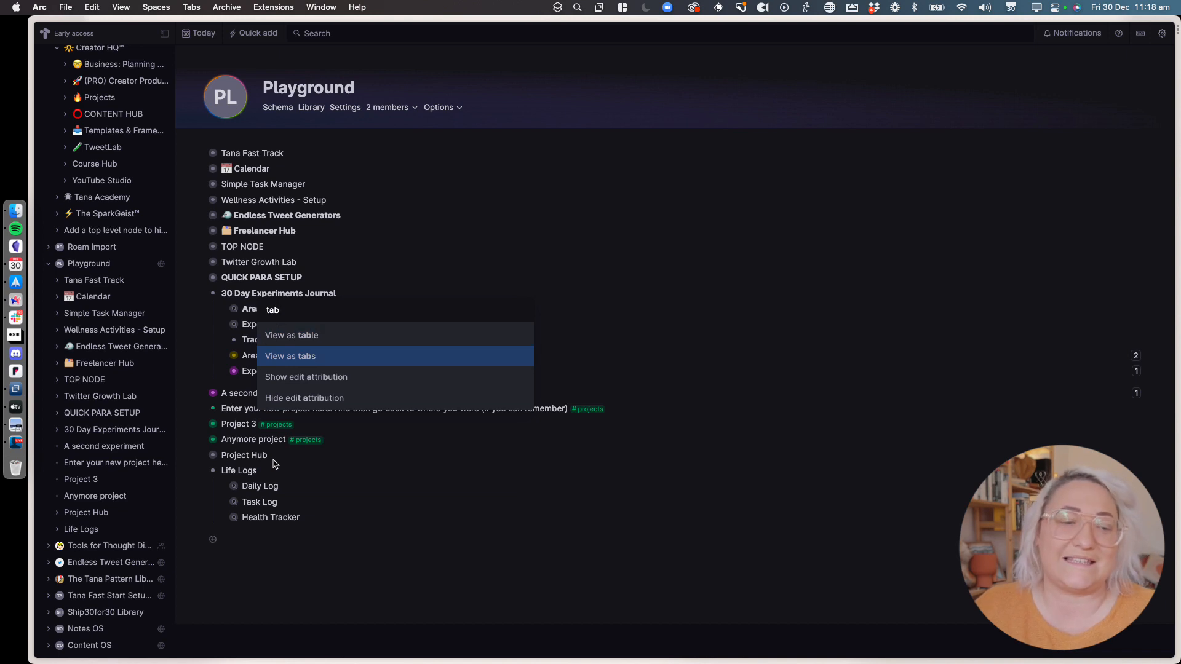
pyautogui.press('Return')
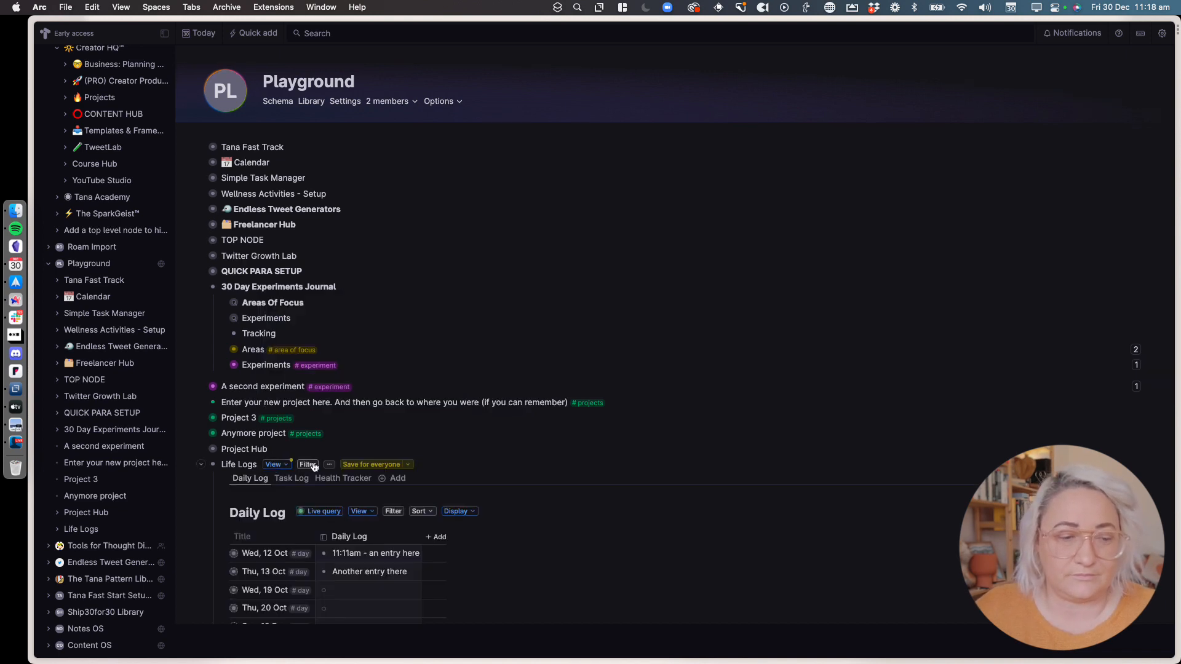
pyautogui.scroll(-3, 314, 467)
pyautogui.click(379, 394)
# Look through the Task Log, Health Tracker and Daily Log tabs under Life Logs, ending on Daily Log.
pyautogui.tripleClick(244, 395)
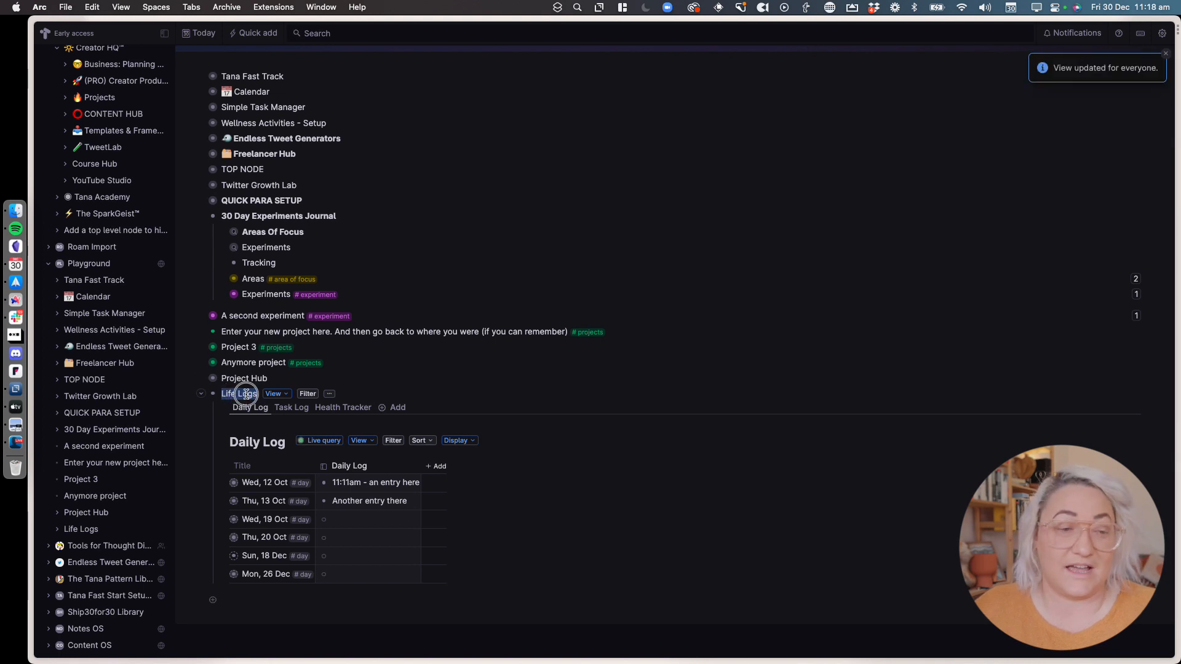
pyautogui.click(289, 408)
pyautogui.click(346, 456)
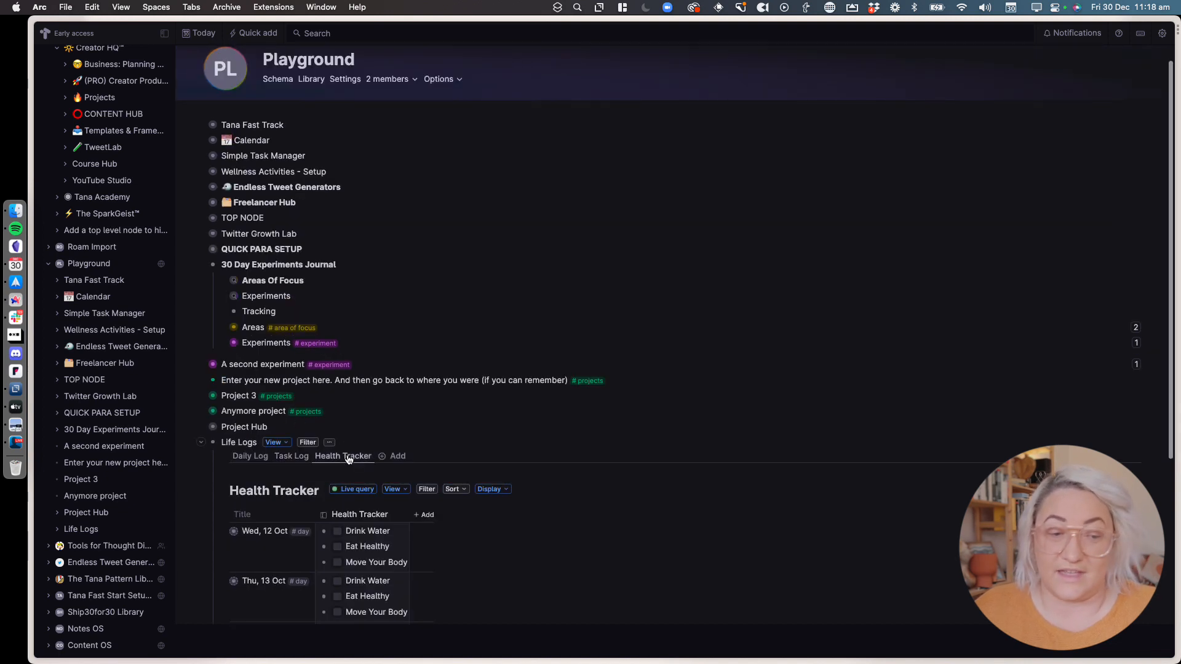
pyautogui.click(243, 458)
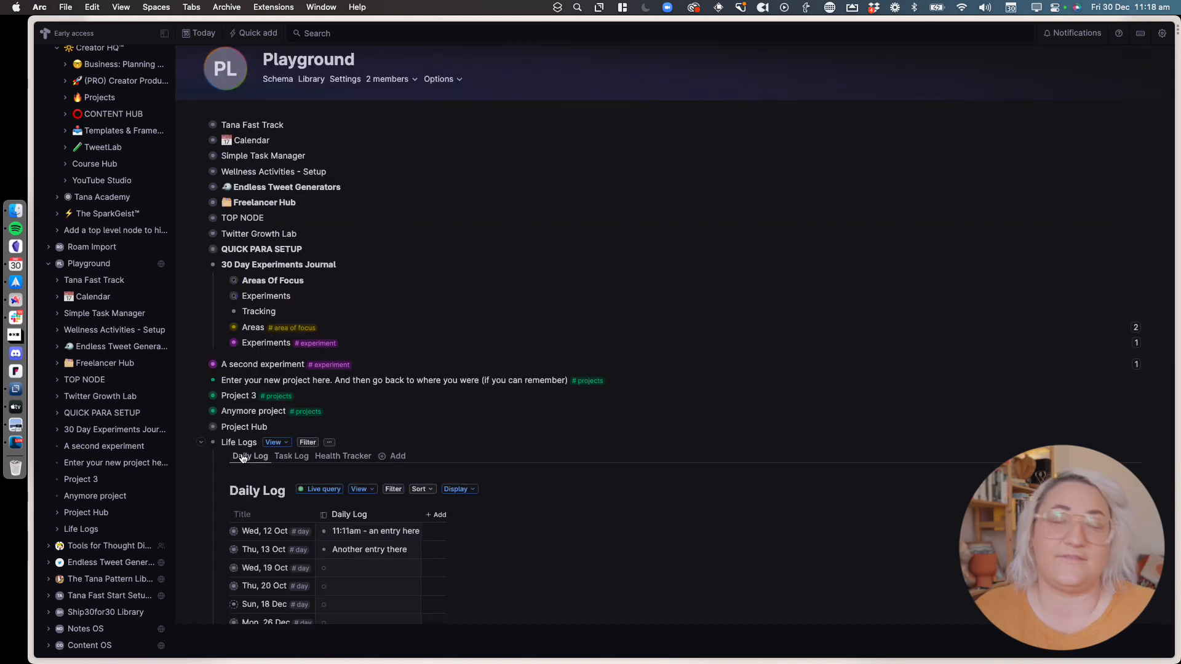
pyautogui.scroll(-2, 301, 418)
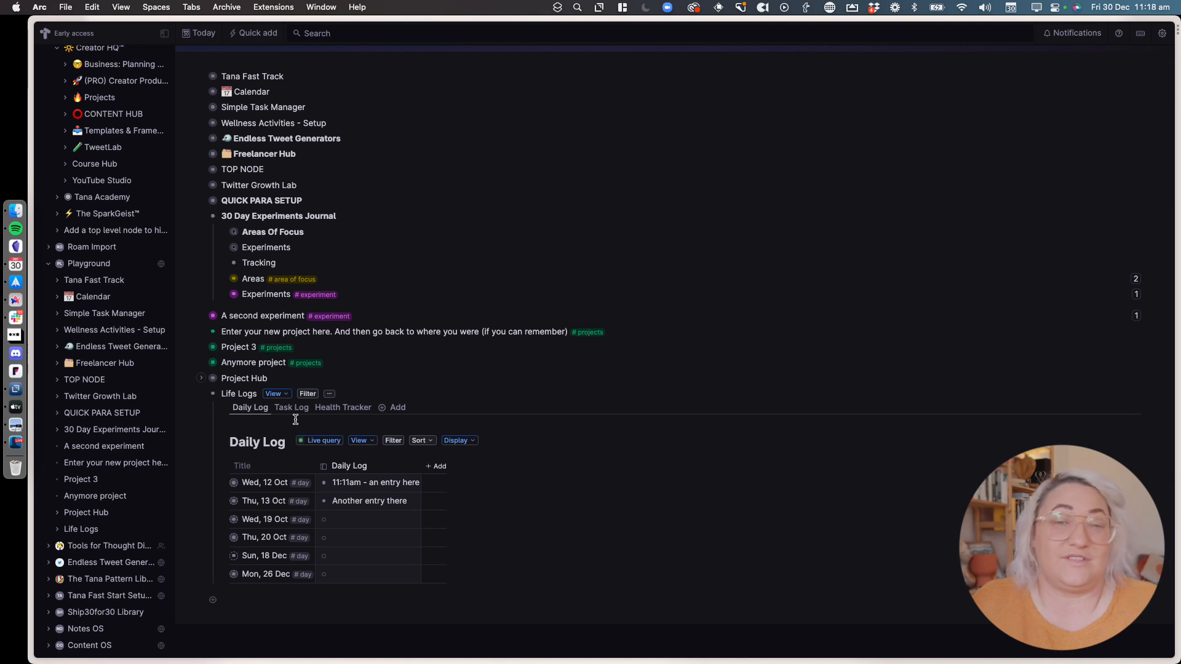